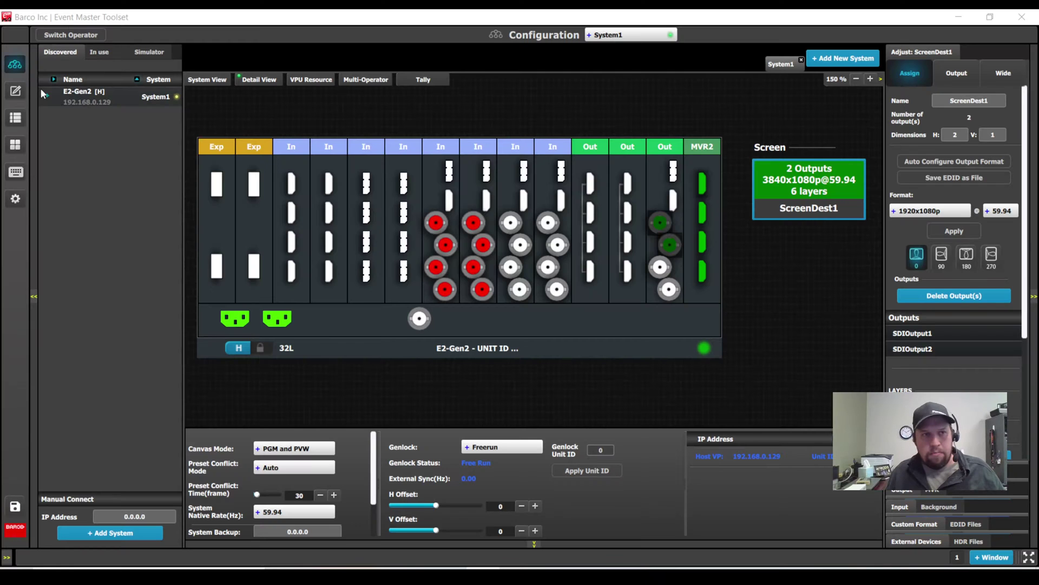
Switch from Configuration to the Programming workspace for ScreenDest1
click(15, 93)
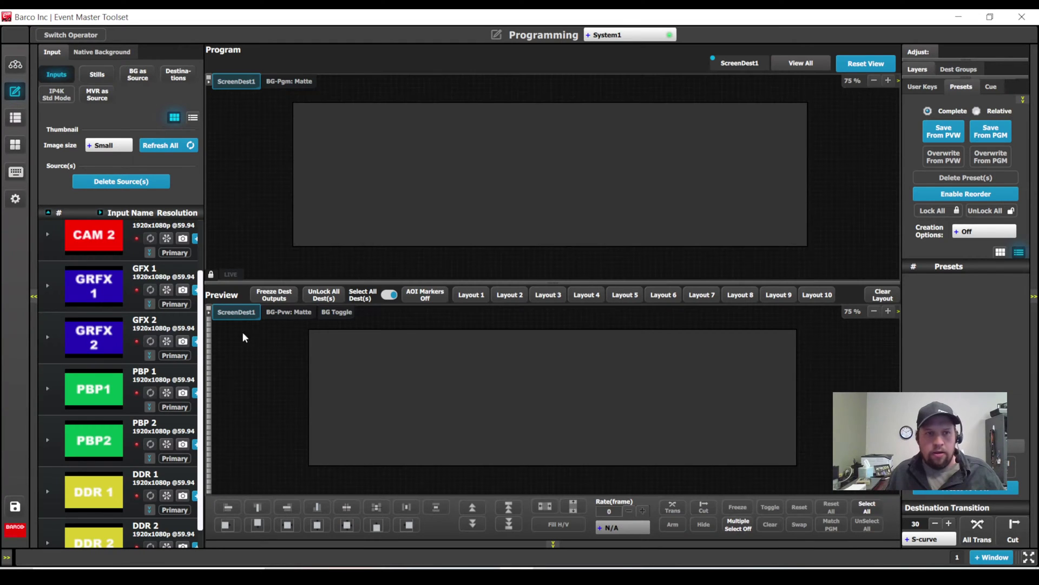
Widen the input panel, set Presets to Relative, and return to the Configuration view
drag(209, 325, 228, 324)
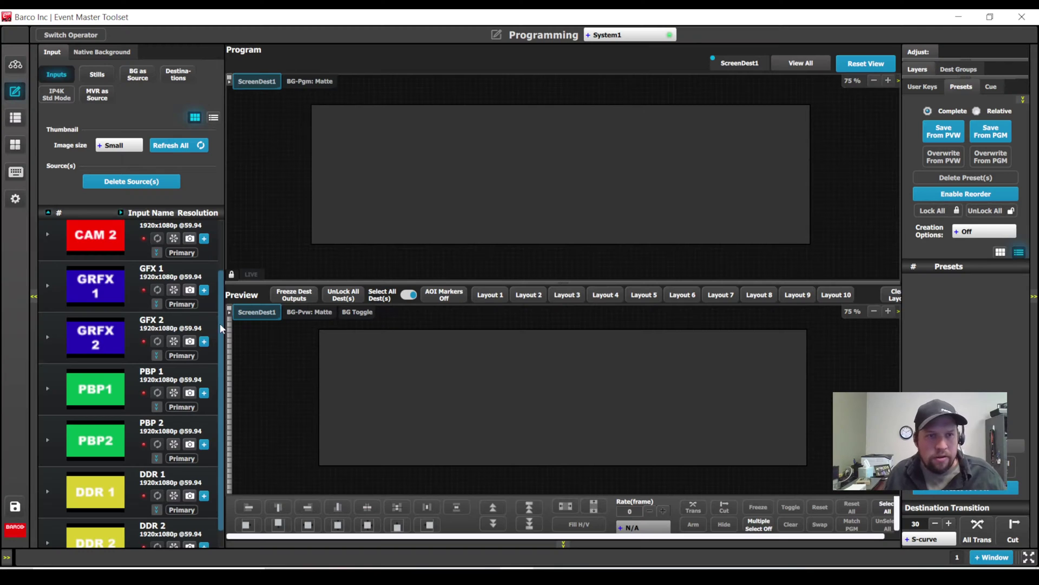
scroll(221, 329, up, 2)
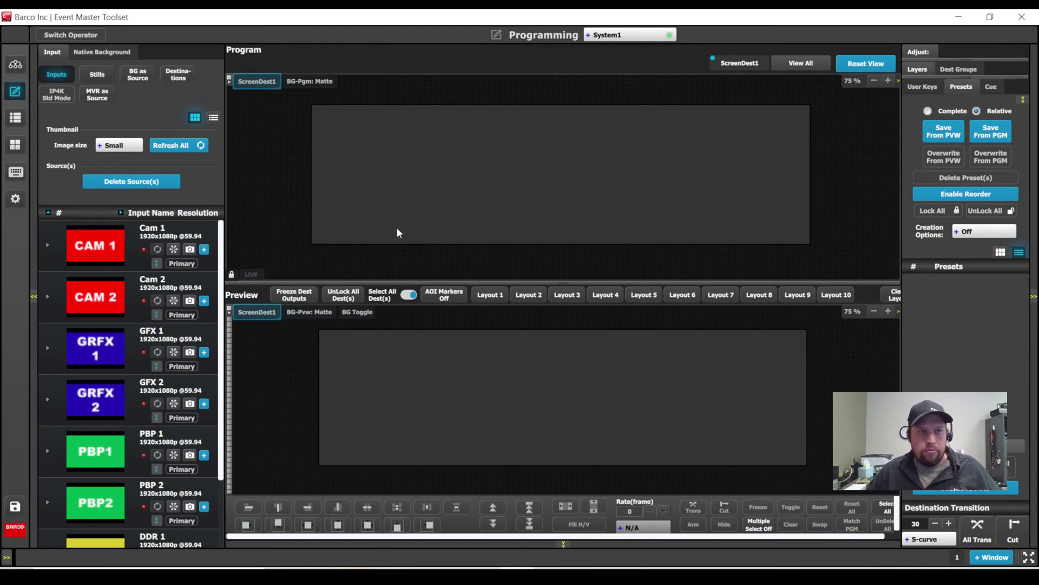
click(15, 65)
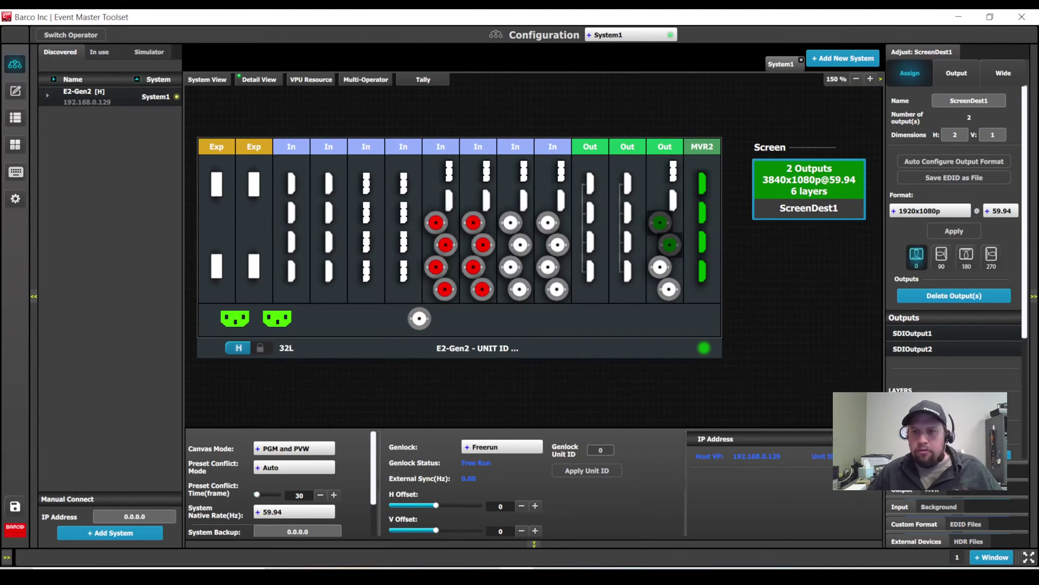
Review ScreenDest1's inputs and LAYERS settings under Adjust, then go back to Programming
click(901, 507)
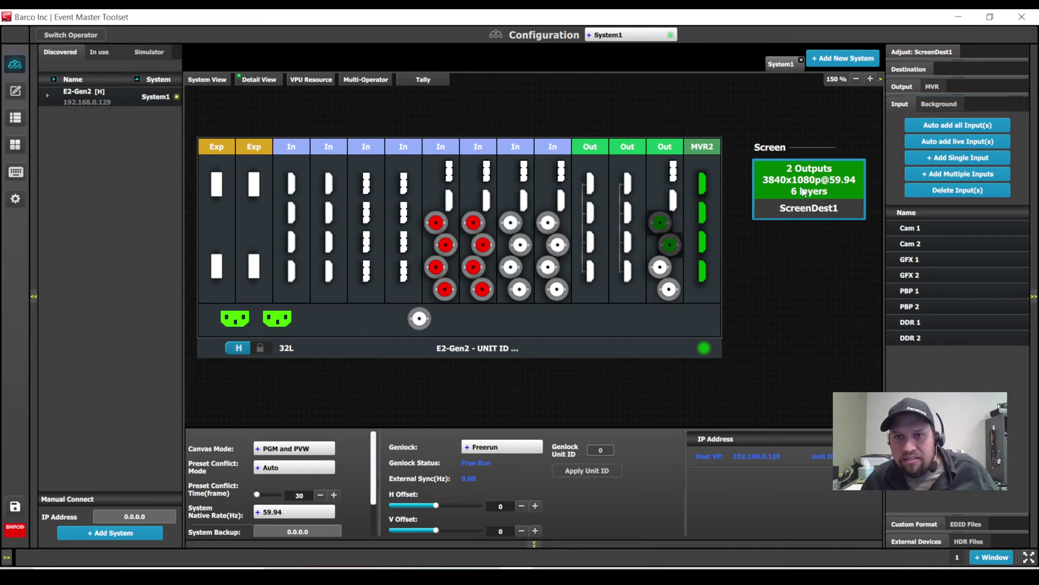
click(905, 54)
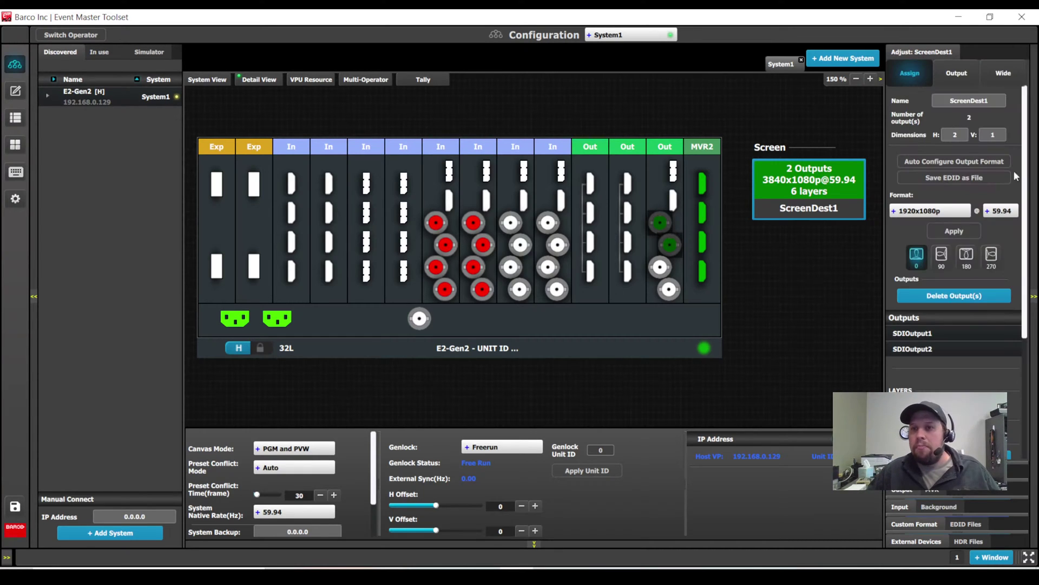
drag(1027, 183, 1032, 338)
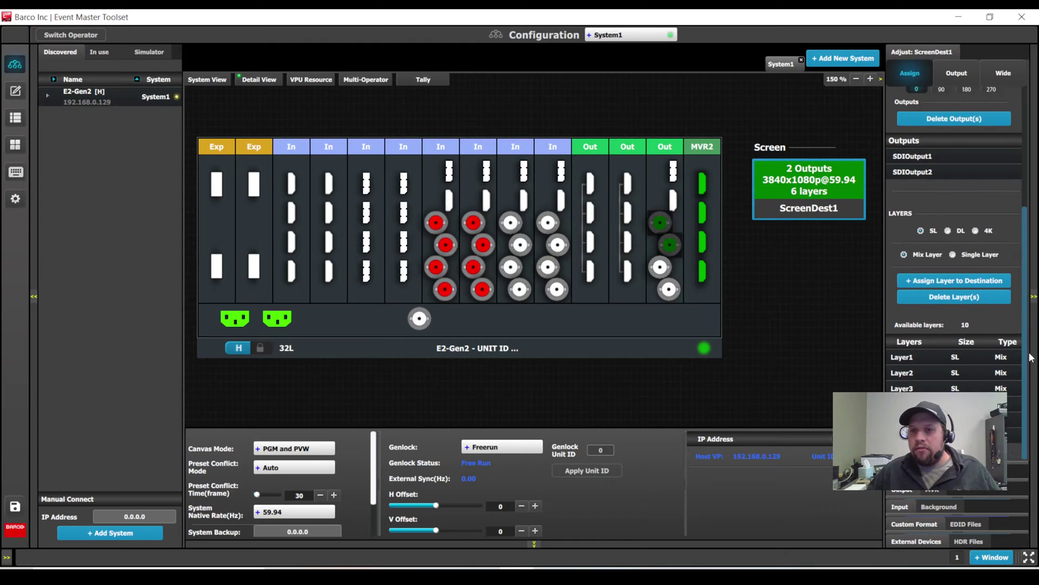
click(15, 92)
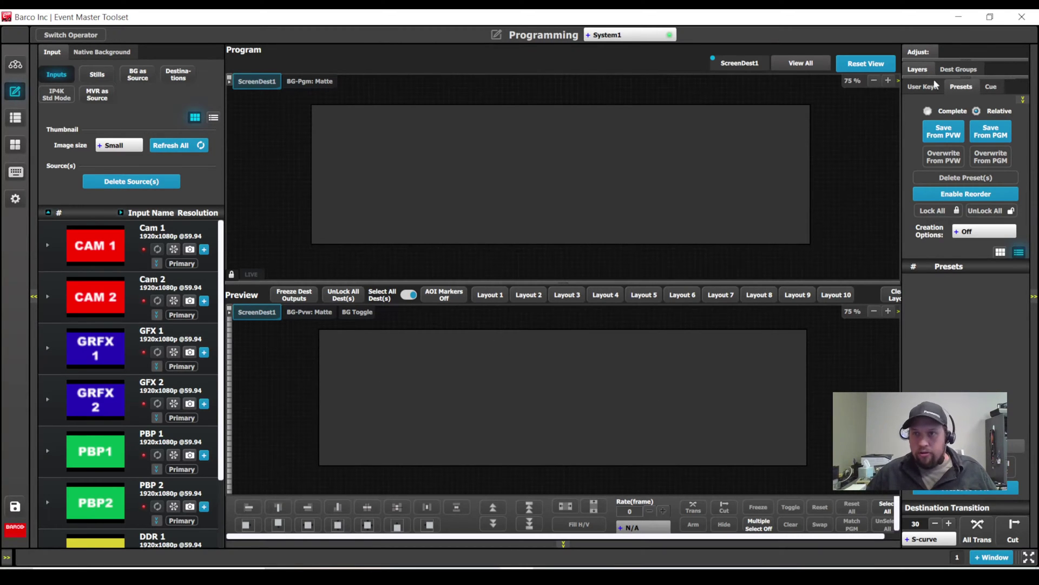
Try CAM 1 and GFX 1 as Preview layers, then clear them
drag(95, 245, 498, 369)
drag(563, 368, 387, 416)
drag(125, 342, 602, 380)
click(791, 524)
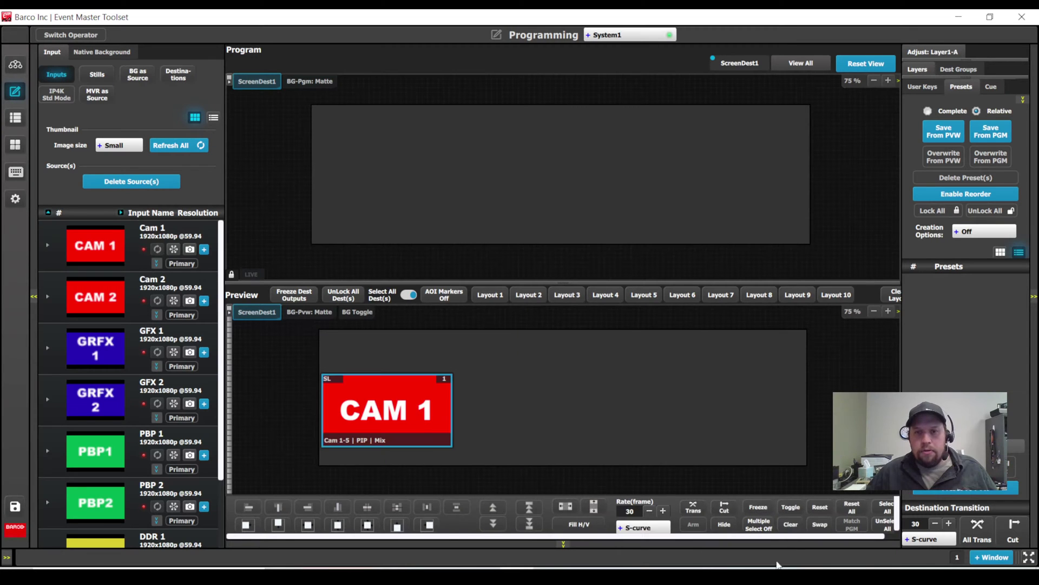
click(791, 524)
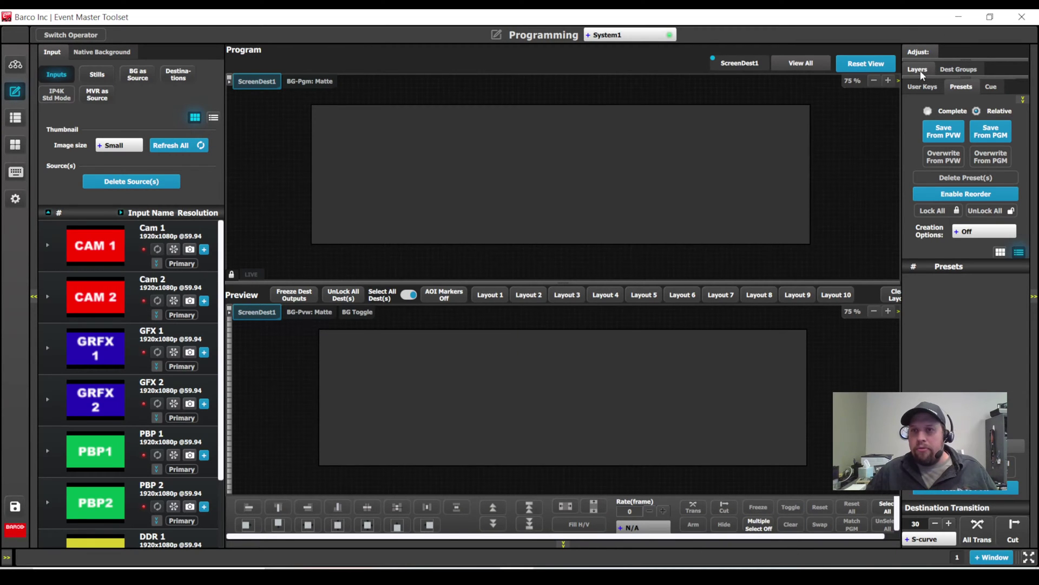
List ScreenDest1's layers, route PBP1 into Layer6 on Preview, and zoom back to 75%
click(920, 71)
click(912, 144)
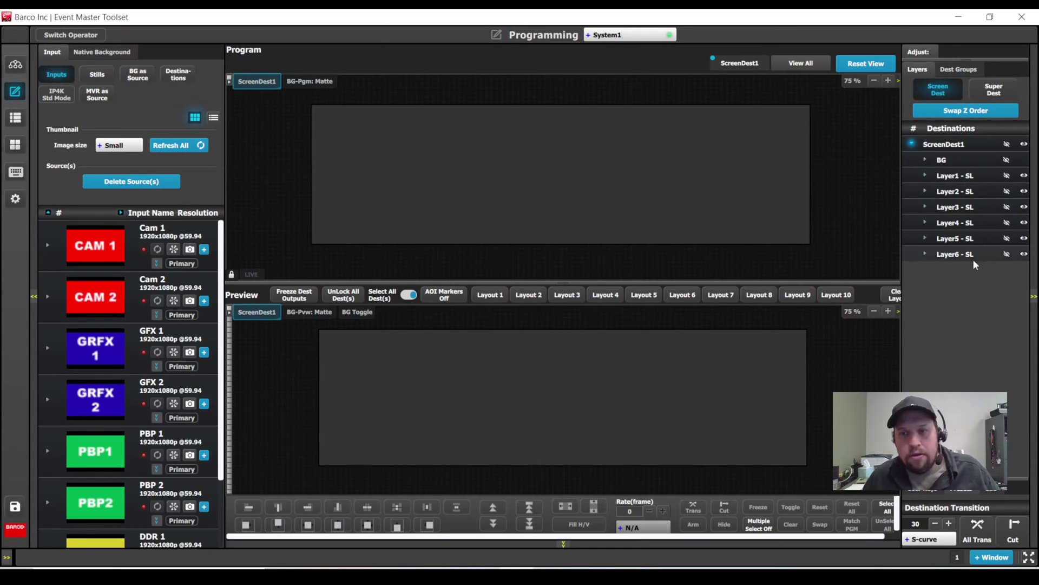
drag(958, 255, 530, 370)
drag(95, 451, 526, 380)
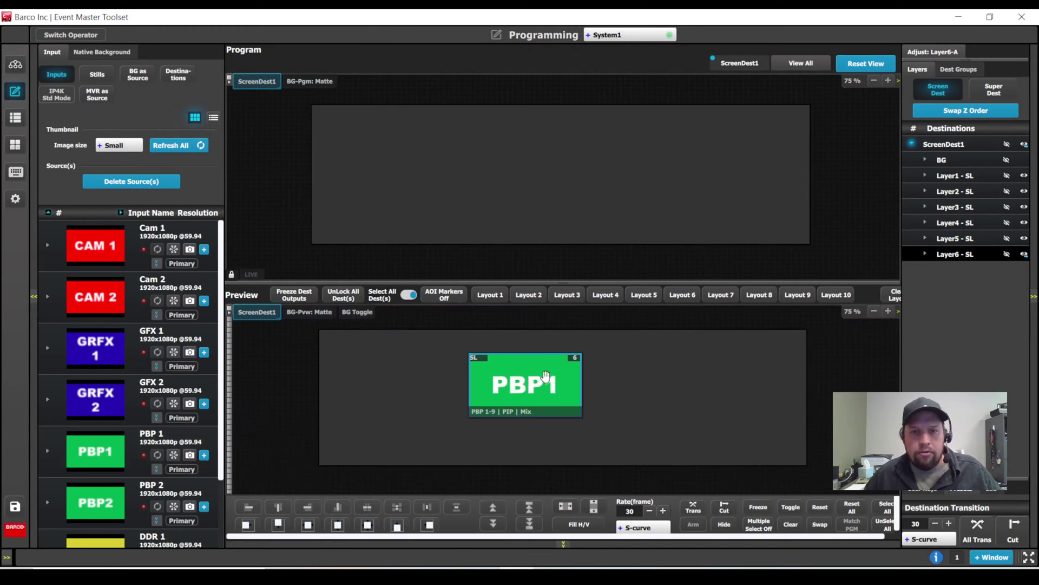
click(888, 311)
click(888, 311)
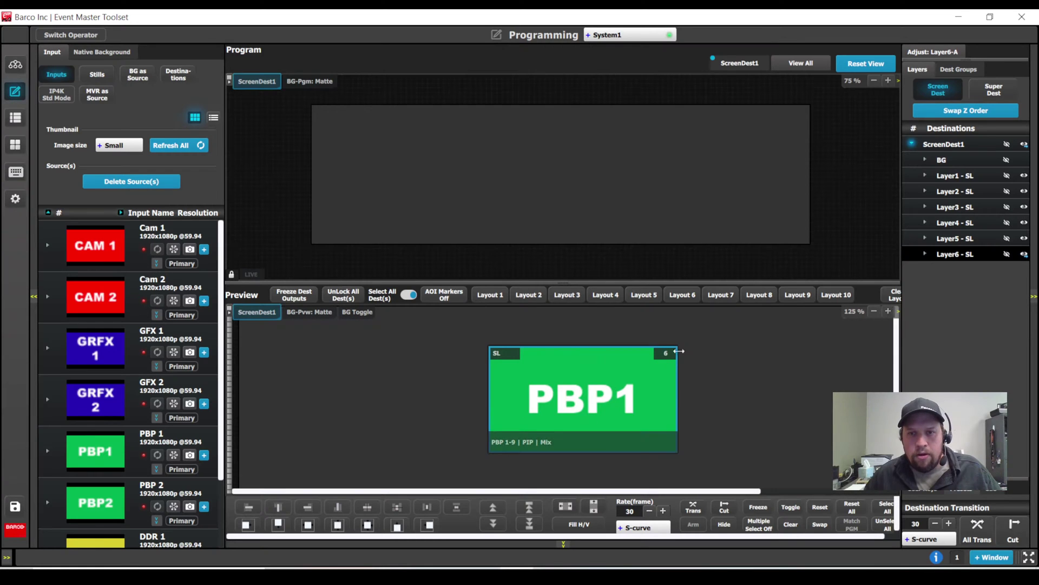
click(874, 311)
click(874, 311)
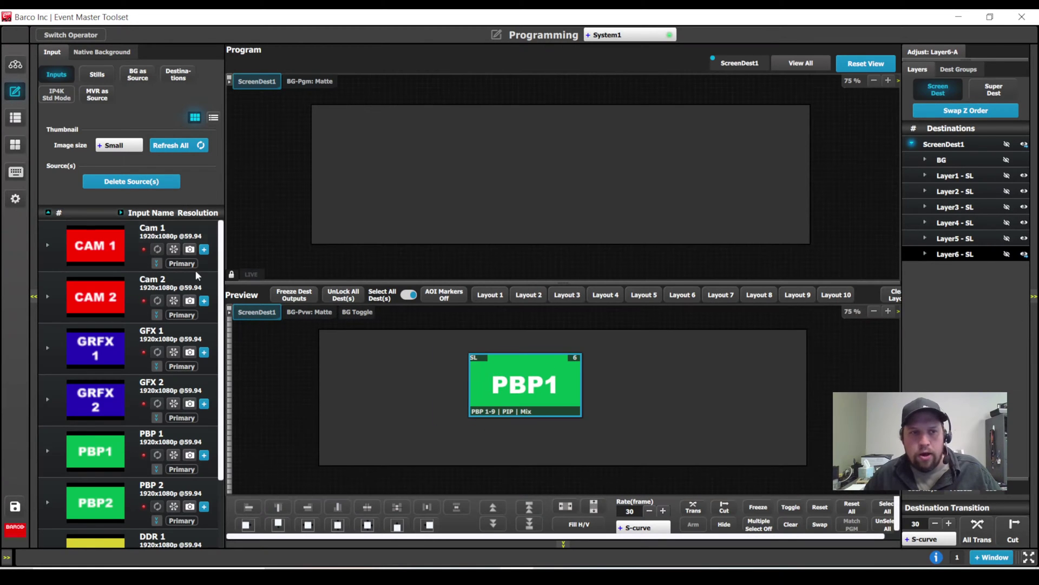
Add CAM 1 as Layer1 behind PBP1, then clear both, leaving Preview empty
drag(95, 245, 346, 356)
drag(453, 373, 624, 362)
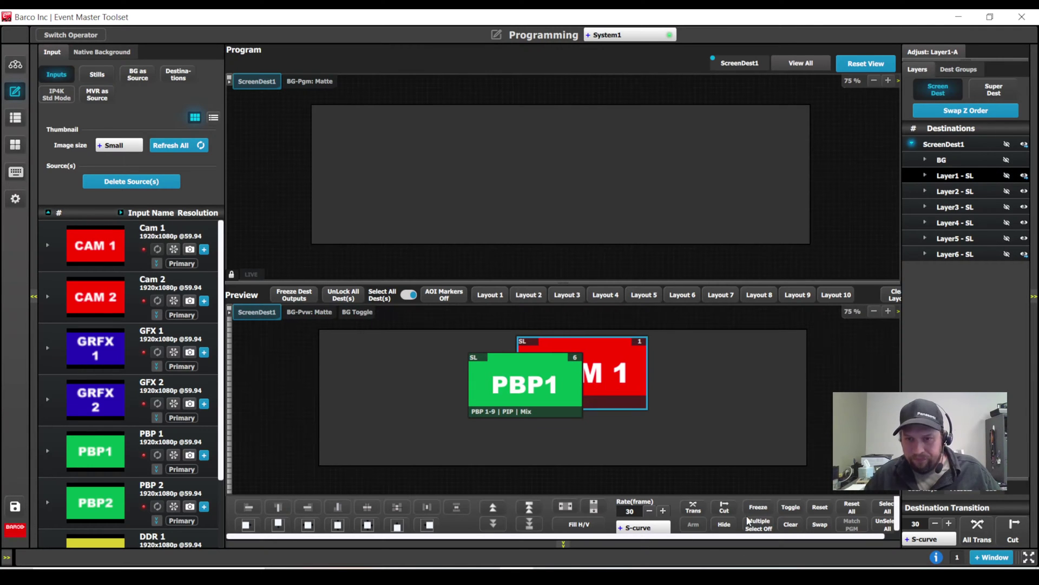
click(798, 531)
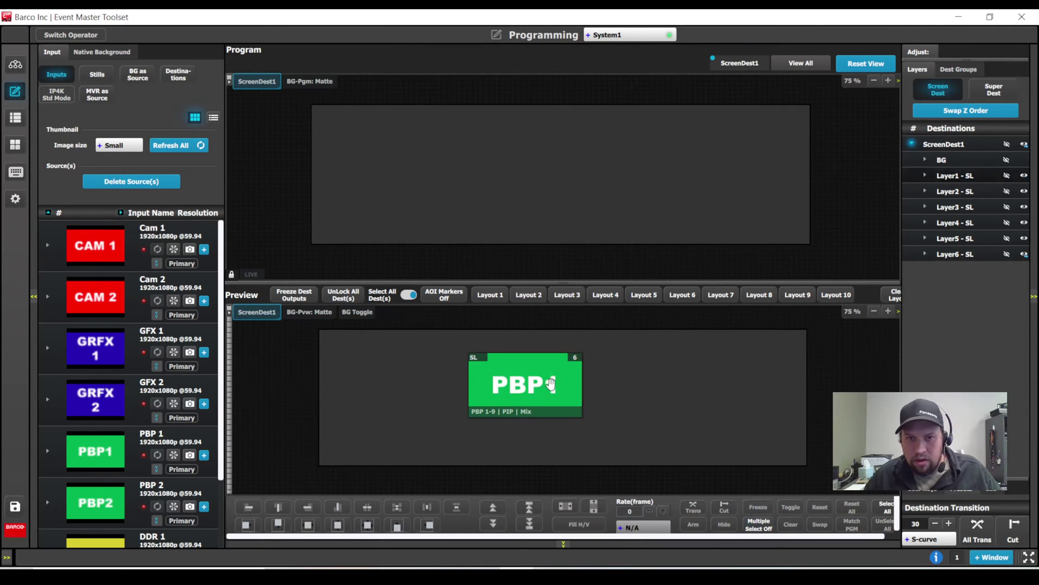
click(792, 524)
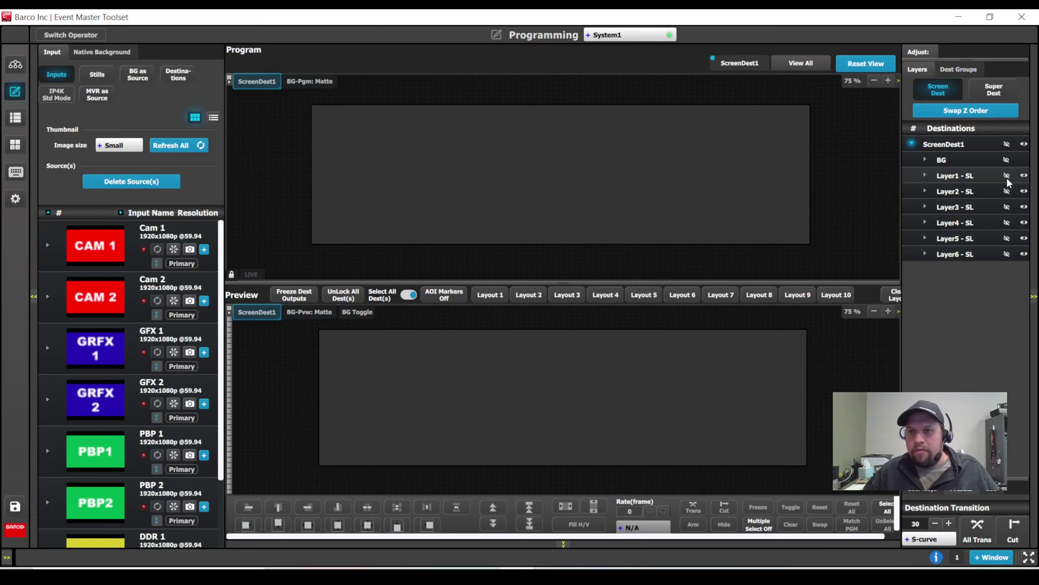
click(1006, 160)
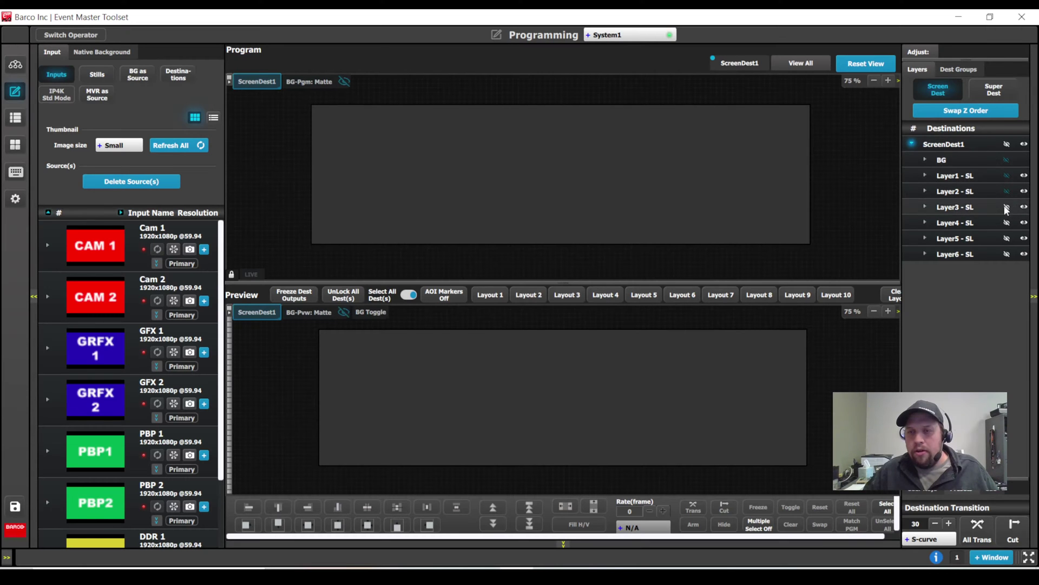
click(1007, 144)
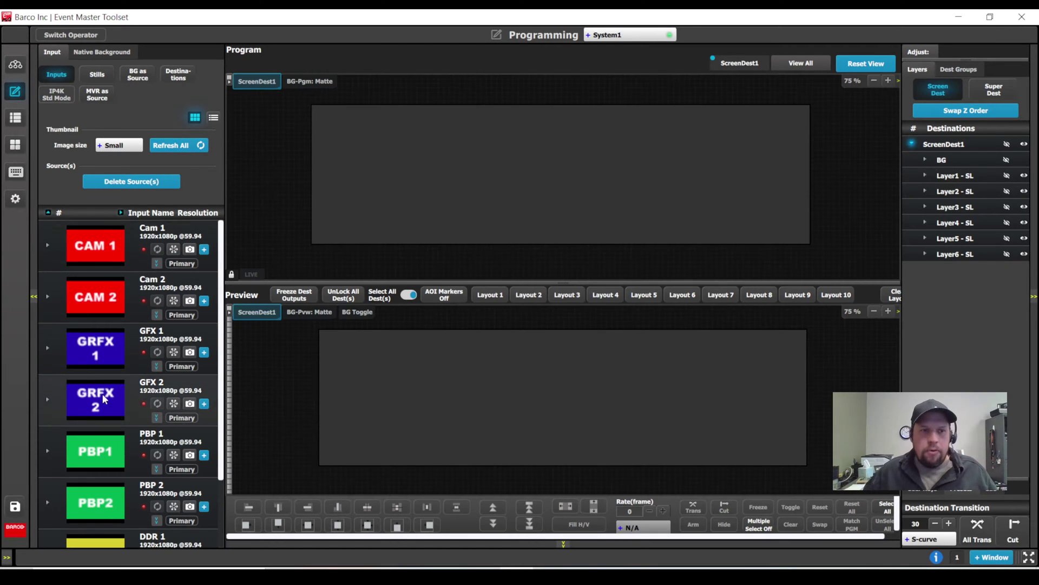
scroll(120, 406, down, 1)
scroll(119, 404, down, 1)
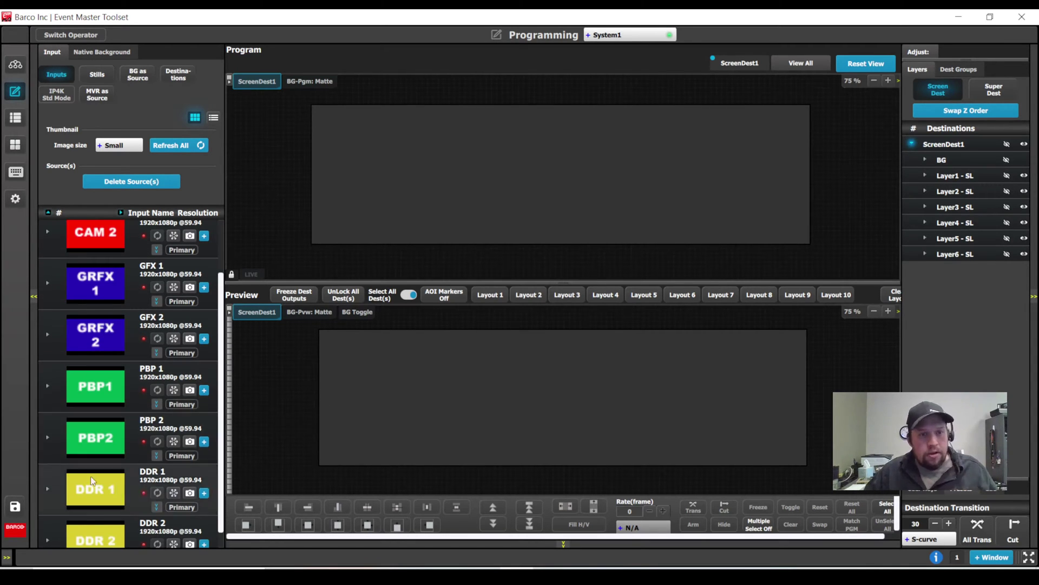
Put GFX 1 on Preview and make it fill the full screen
drag(95, 284, 522, 403)
click(579, 524)
click(106, 244)
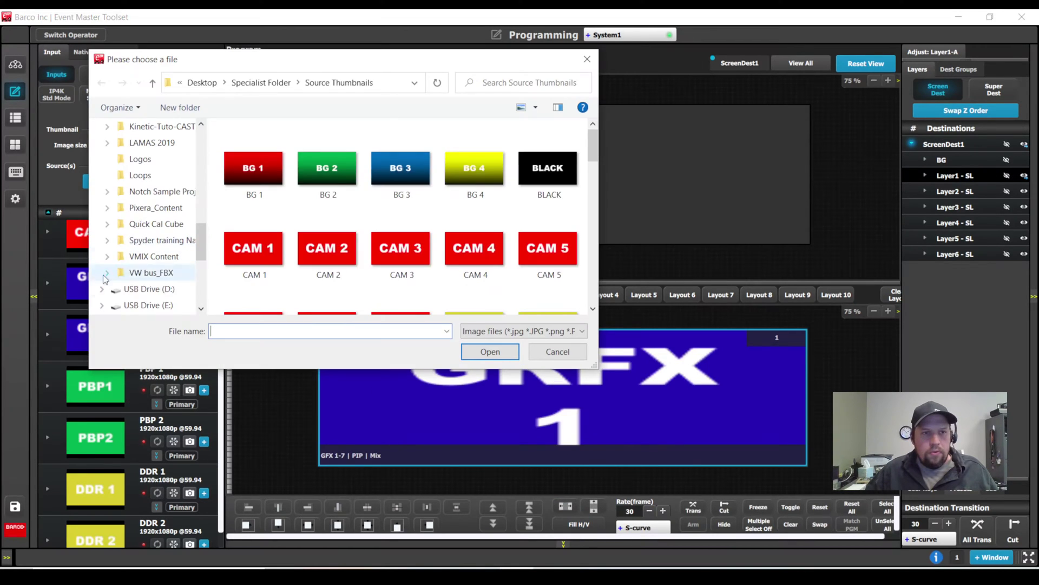
click(537, 353)
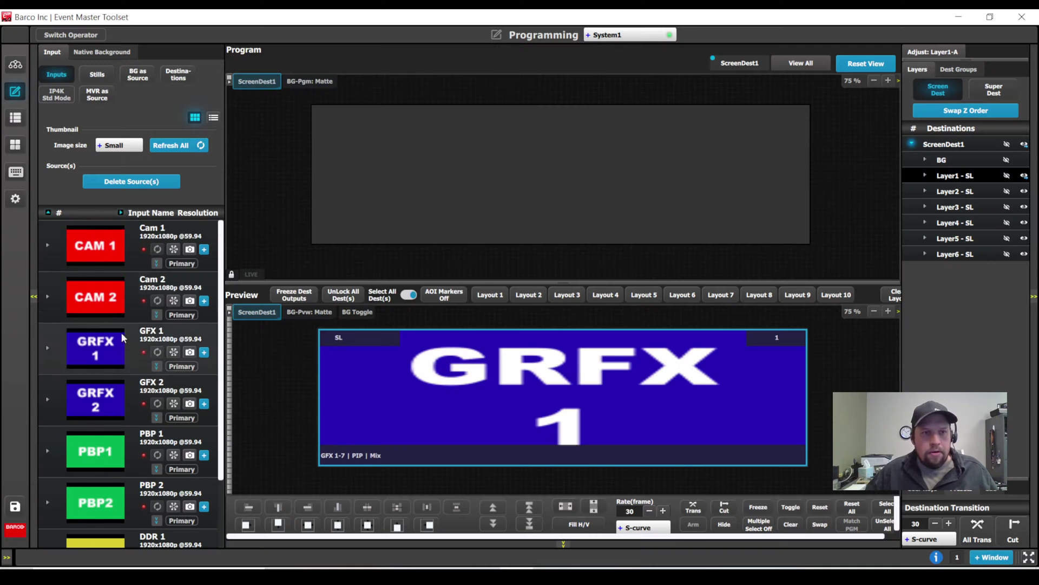
Add two CAM 1 picture-in-picture boxes side by side over GFX 1
drag(167, 319, 394, 379)
drag(444, 400, 370, 377)
drag(108, 252, 637, 395)
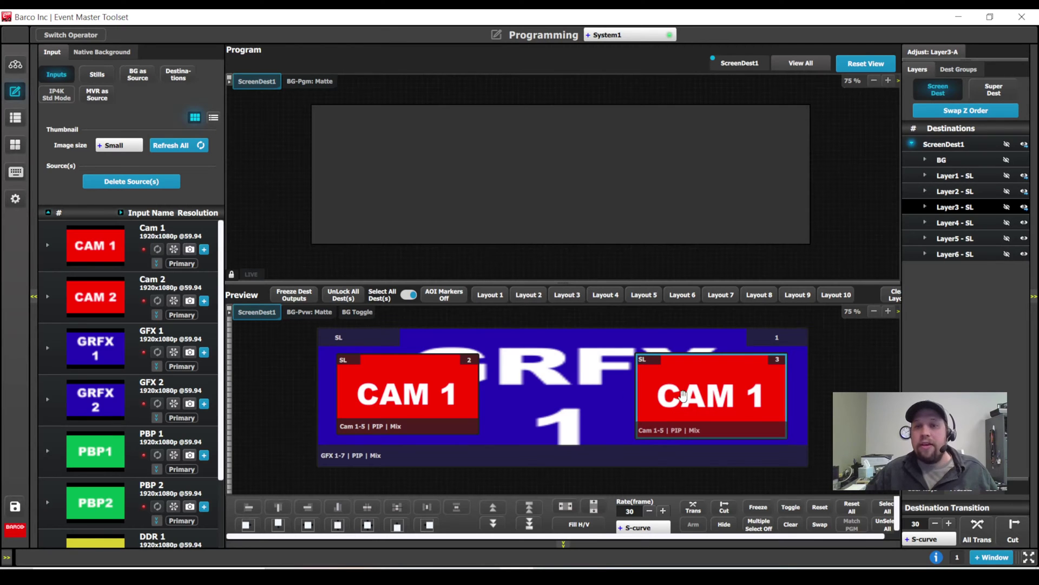
scroll(215, 399, down, 3)
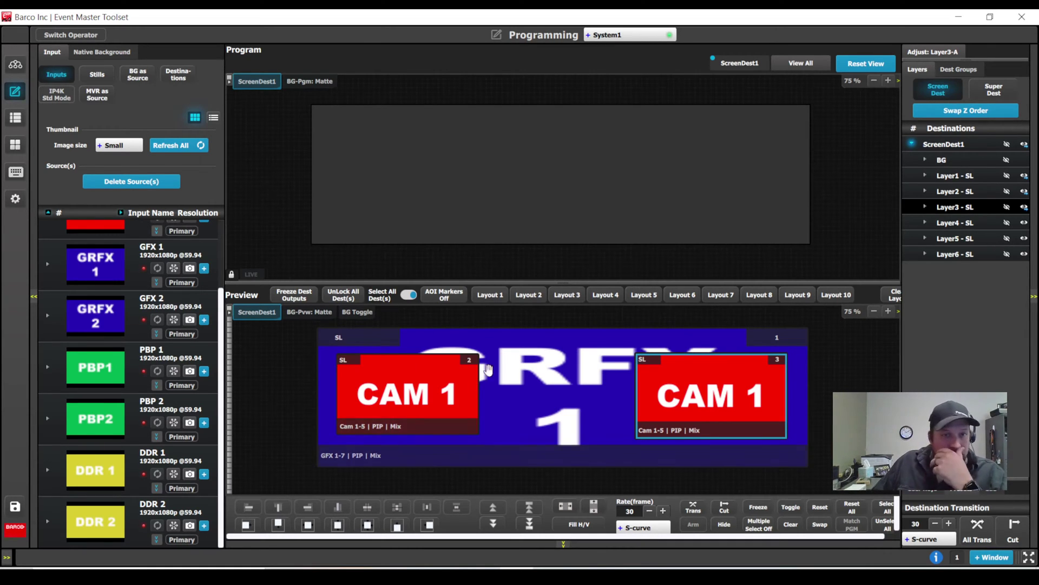
scroll(216, 322, up, 3)
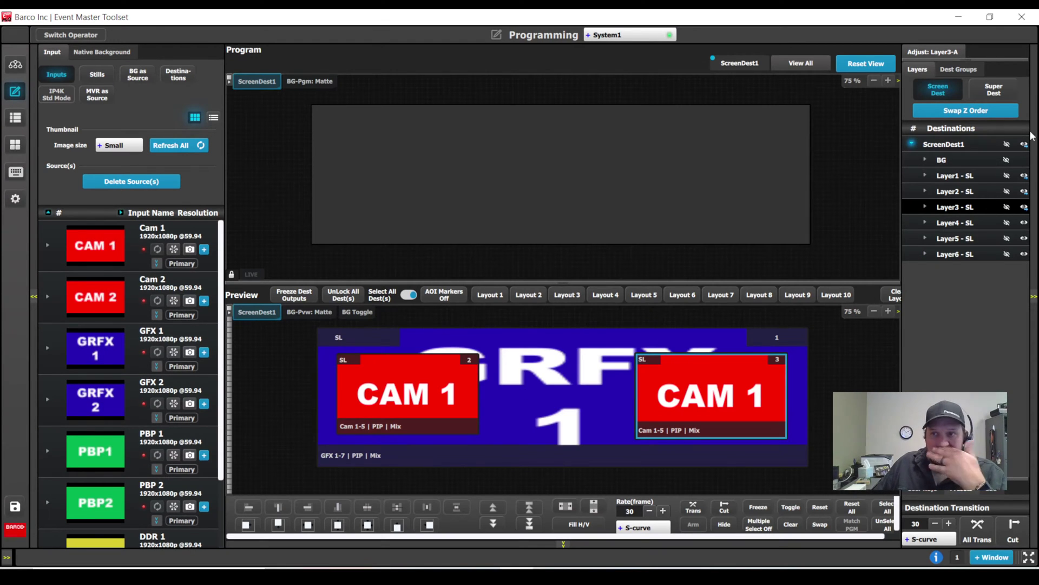
Hide ScreenDest1's layers and save the Preview as preset 'GFX 1 BK'
click(1007, 144)
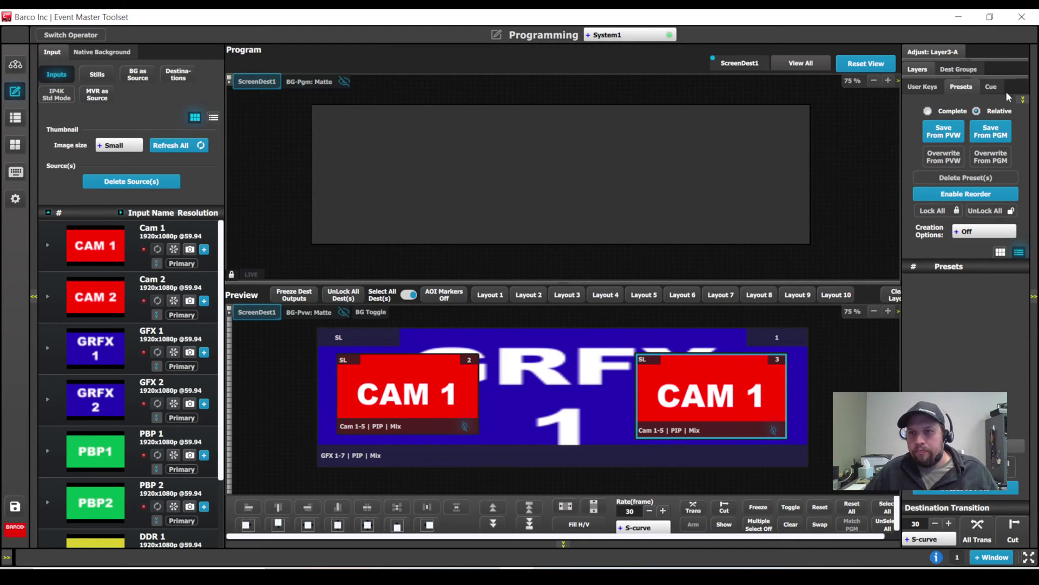
click(947, 132)
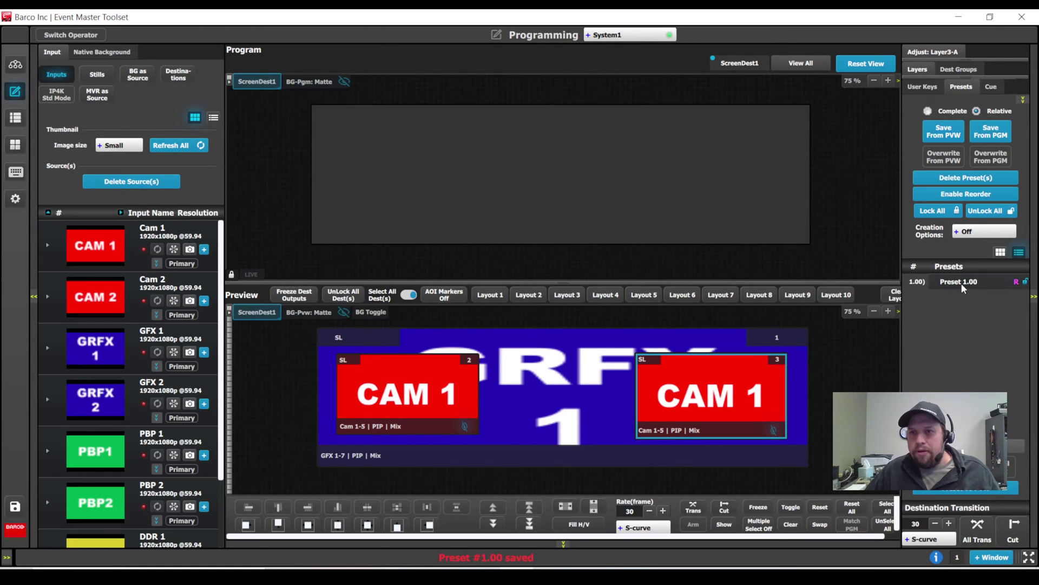
double_click(976, 284)
text(GFX 1)
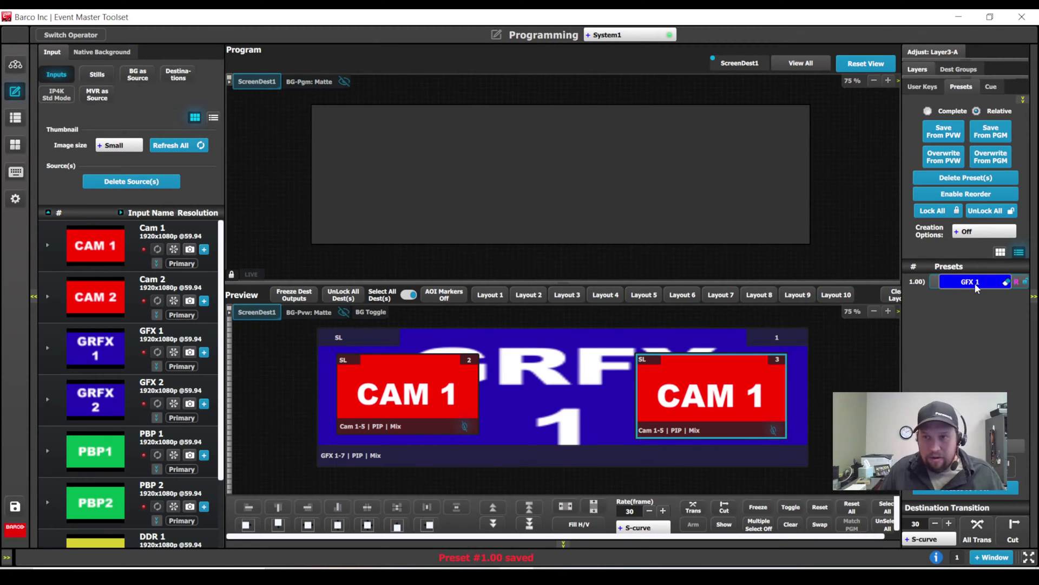
text( BK)
key(Return)
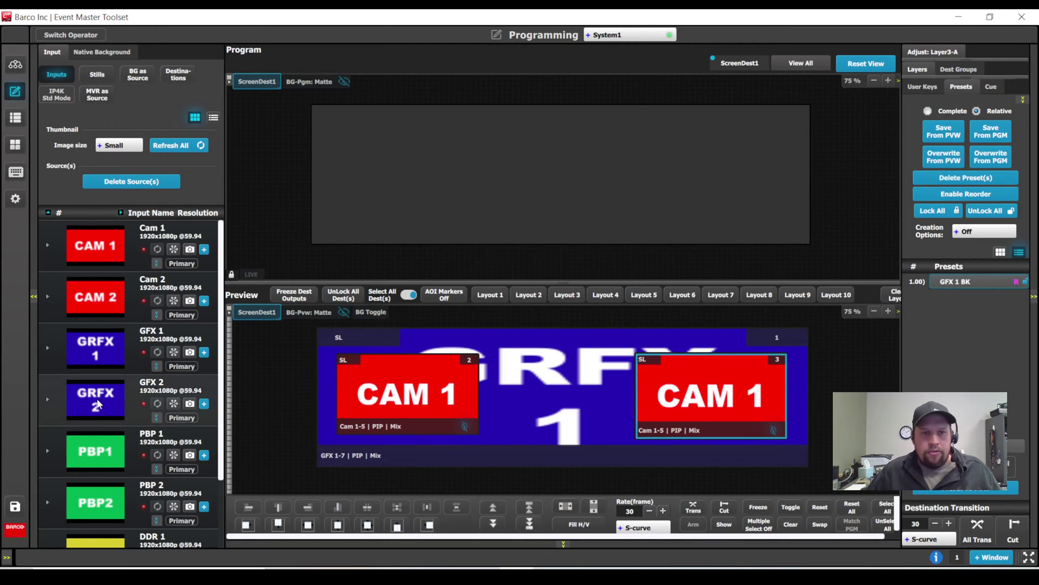
Make GFX 2 the full-screen background and save it as preset 'GFX 2 BK'
drag(97, 403, 552, 410)
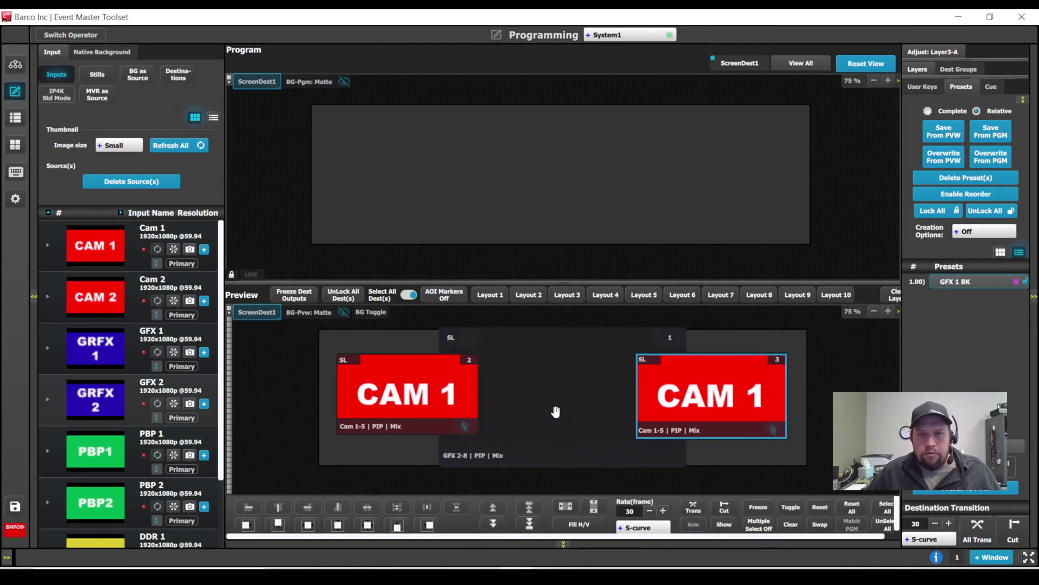
click(579, 525)
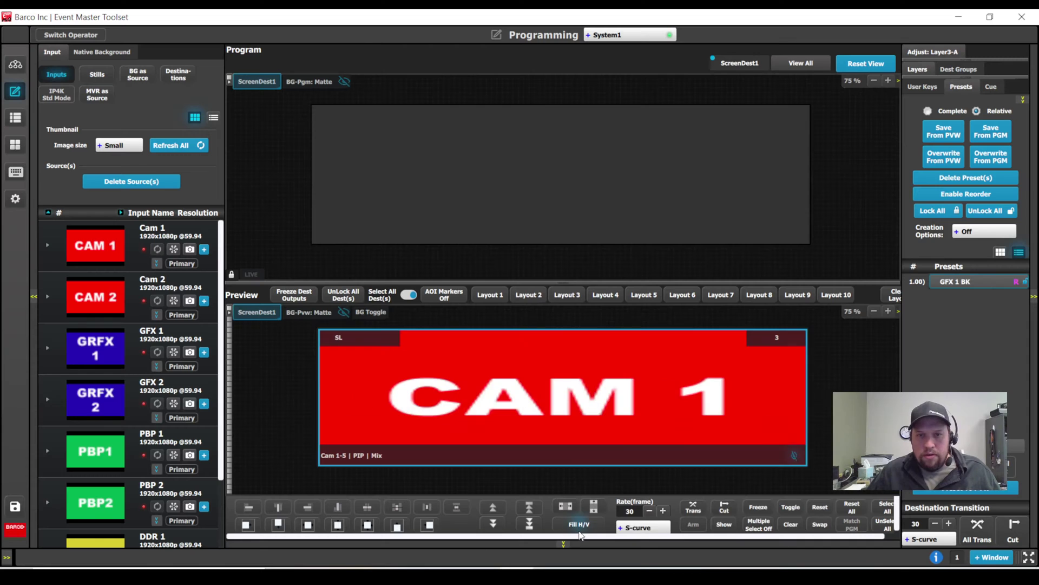
click(790, 525)
drag(97, 404, 616, 440)
click(615, 439)
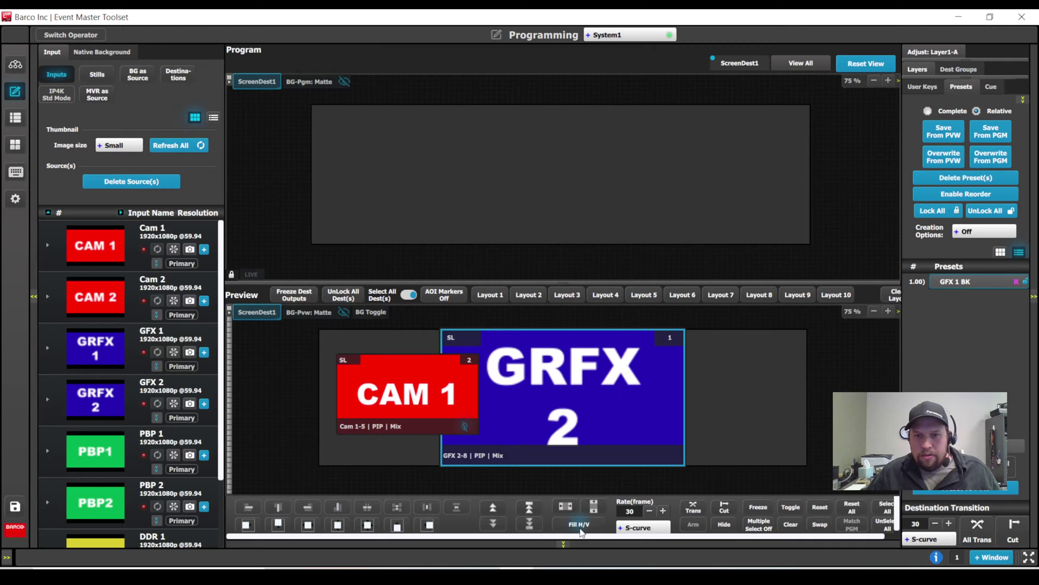
click(579, 524)
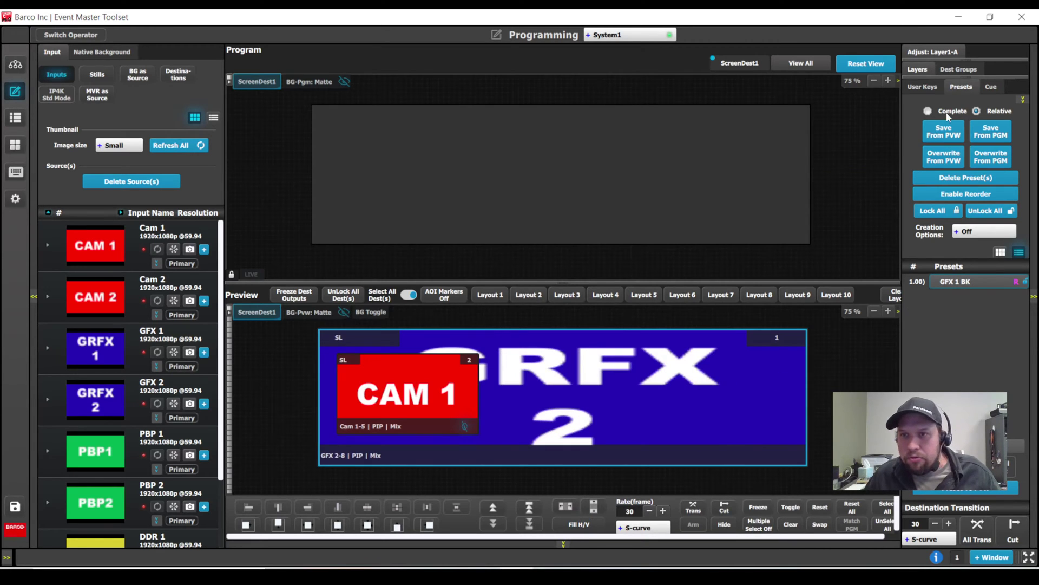
click(944, 132)
double_click(976, 301)
text(GFX 2 BG)
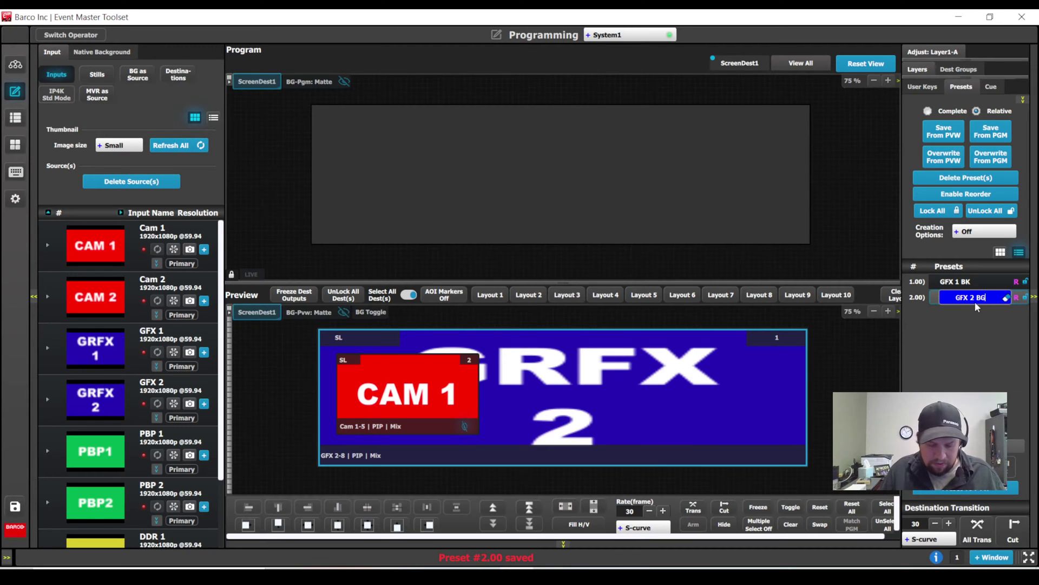
key(BackSpace)
text(K)
click(989, 355)
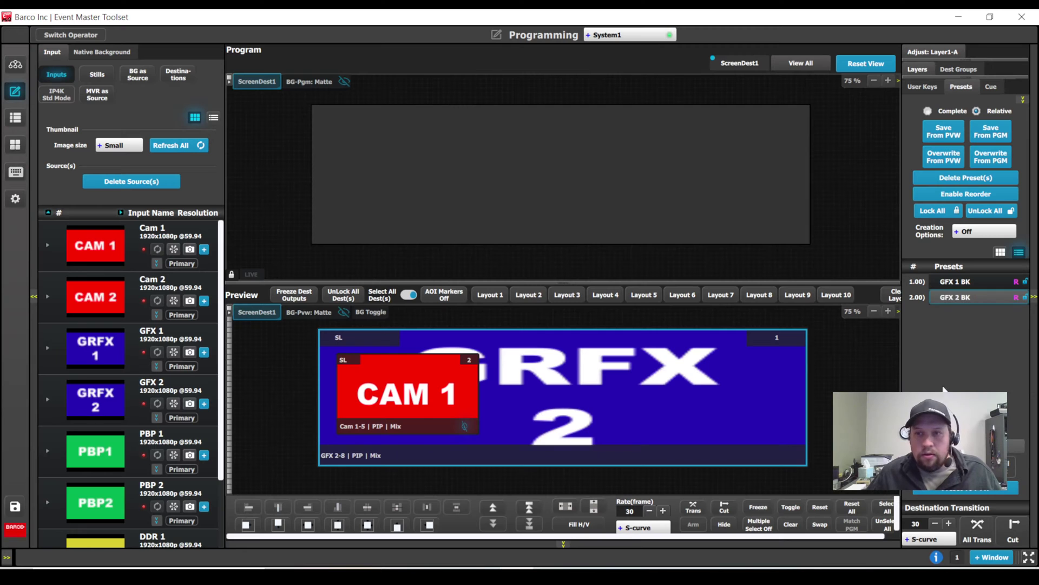
Make DDR 1 the full-screen background and save it as preset 'DDR 1 BK'
scroll(157, 403, down, 1)
scroll(158, 404, down, 1)
drag(128, 385, 108, 367)
drag(95, 470, 587, 374)
click(578, 522)
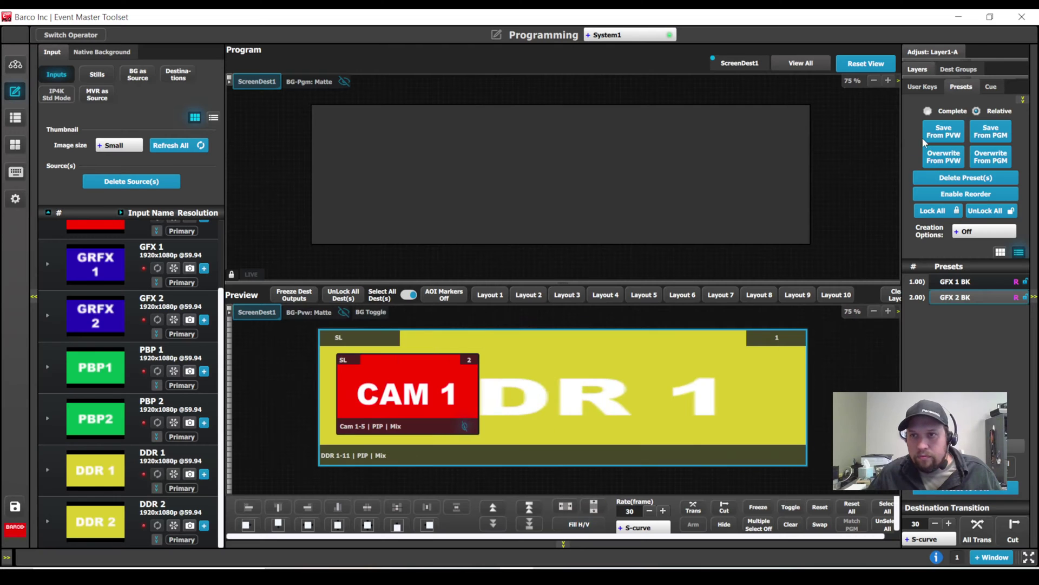
click(943, 131)
text(DDR 1 BK)
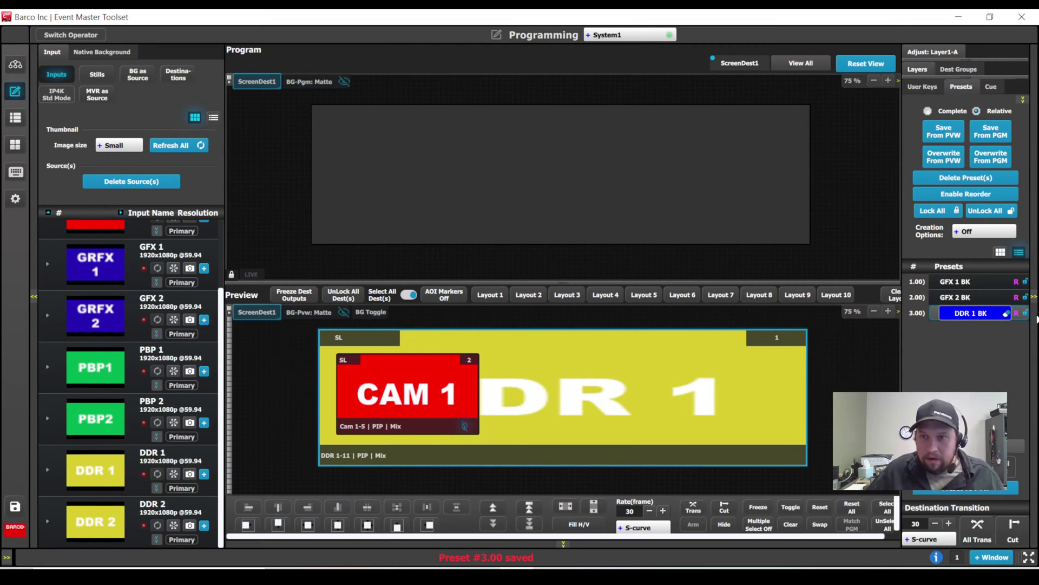
key(Return)
Make DDR 2 the full-screen background and save it as preset 'DDR BK'
drag(67, 518, 523, 416)
click(578, 521)
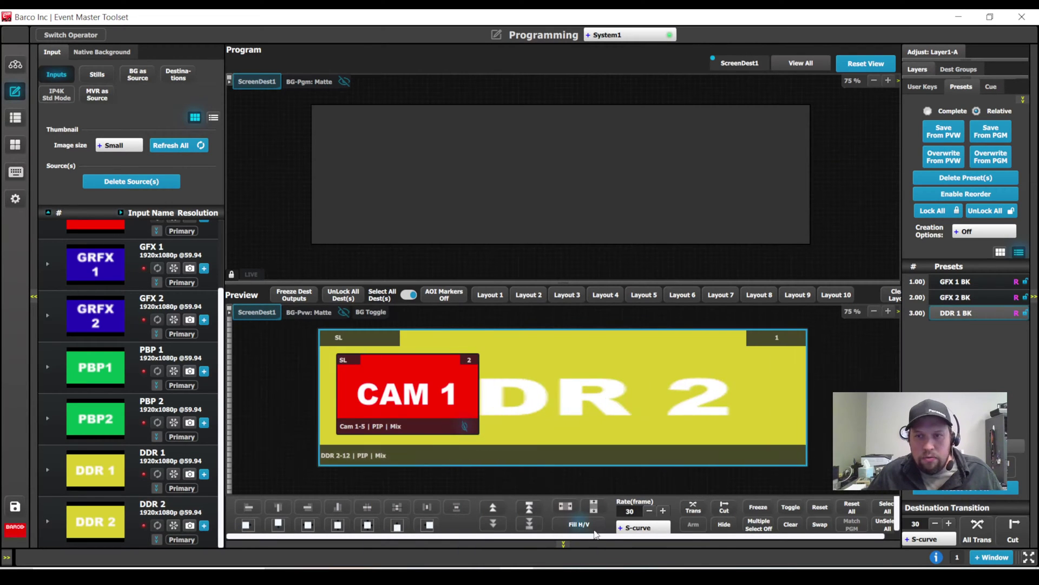
click(944, 131)
double_click(967, 330)
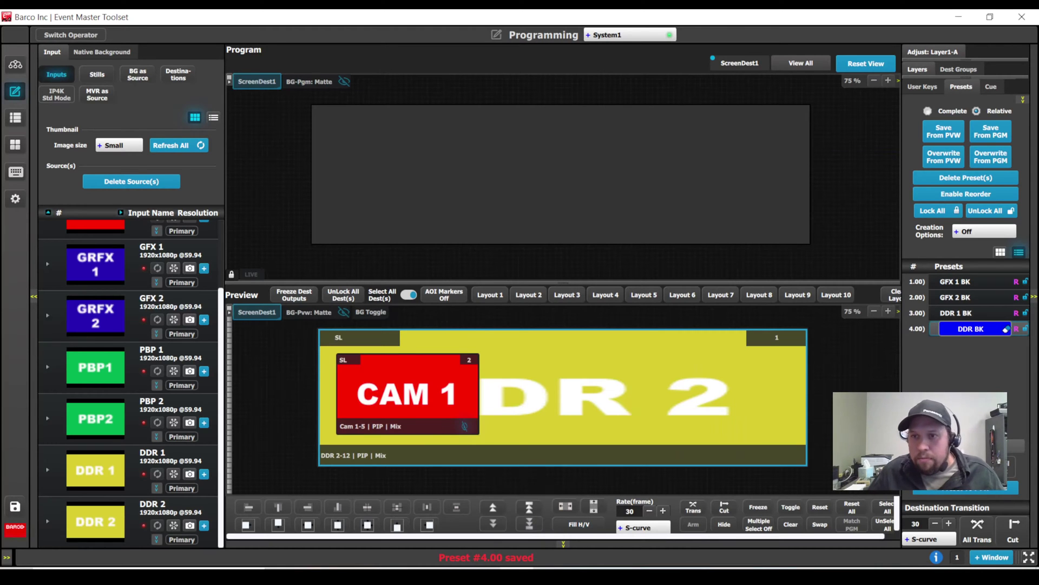
text(DDR BK)
key(Return)
scroll(132, 301, up, 3)
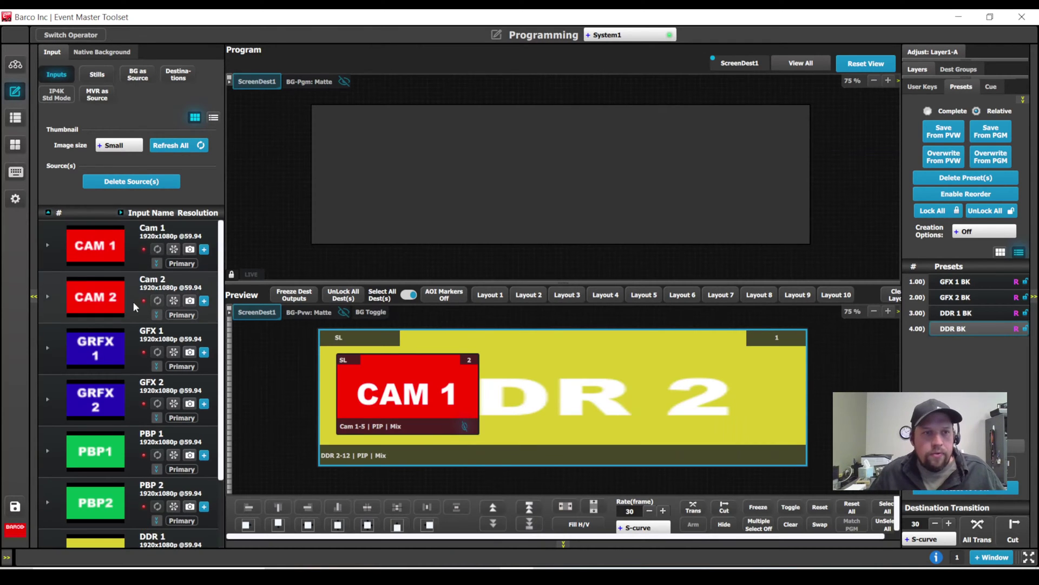
Add Cam 1 as a second PIP over the DDR background and set Layer2 and Layer3 hidden
drag(76, 253, 680, 404)
click(661, 400)
click(462, 409)
click(715, 390)
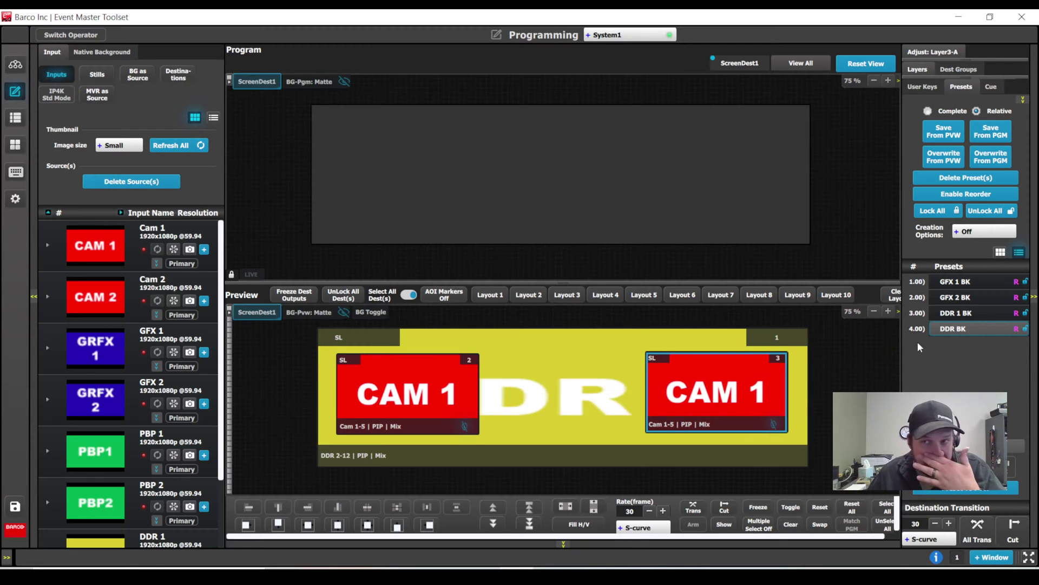
click(920, 72)
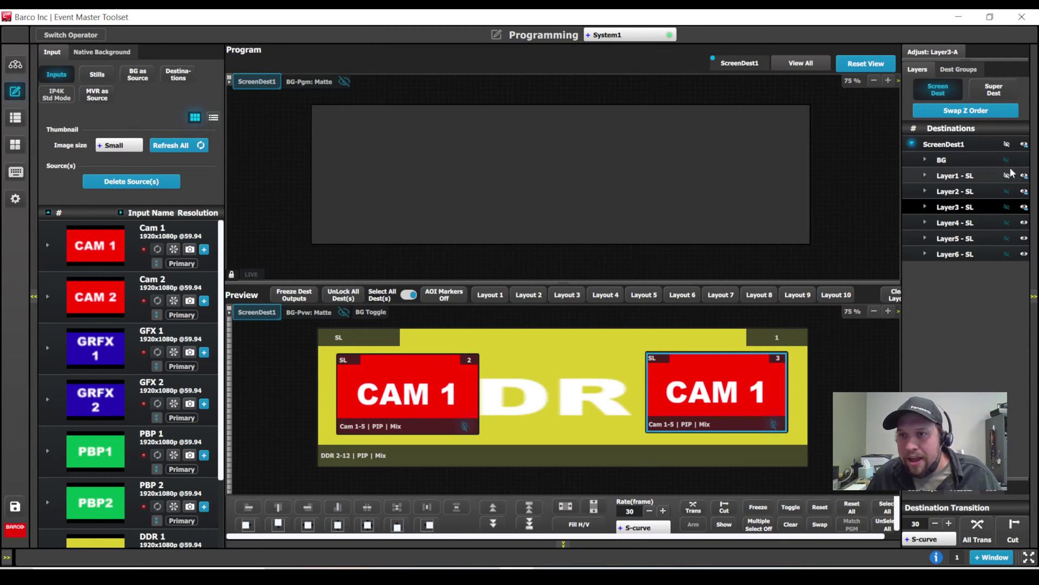
click(1008, 192)
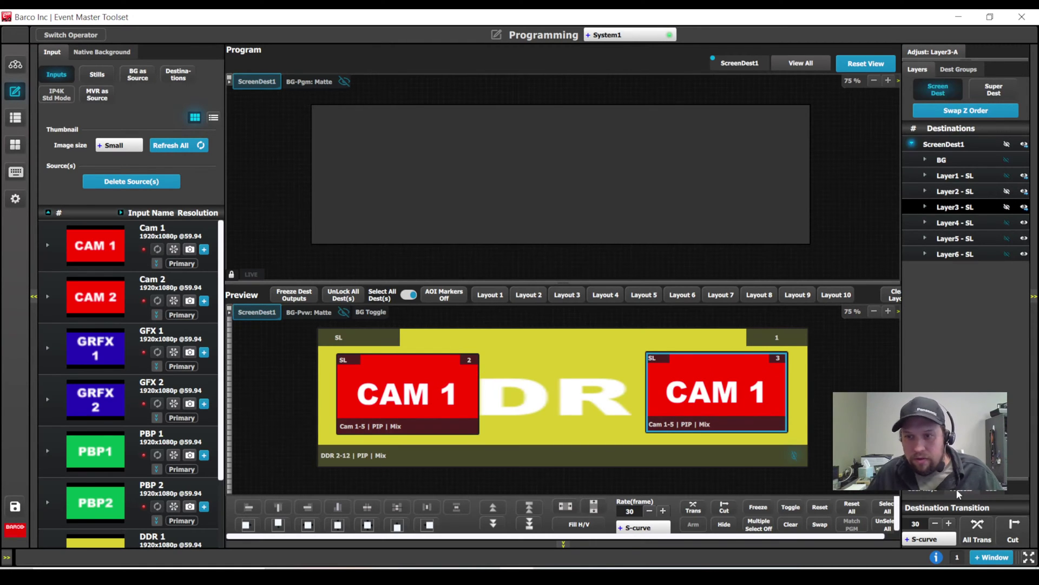
Save the Cam 1 PIPs as preset 'Cam 1 PIP', then swap to Cam 2 and save 'Cam 2 PIP'
click(961, 87)
click(944, 131)
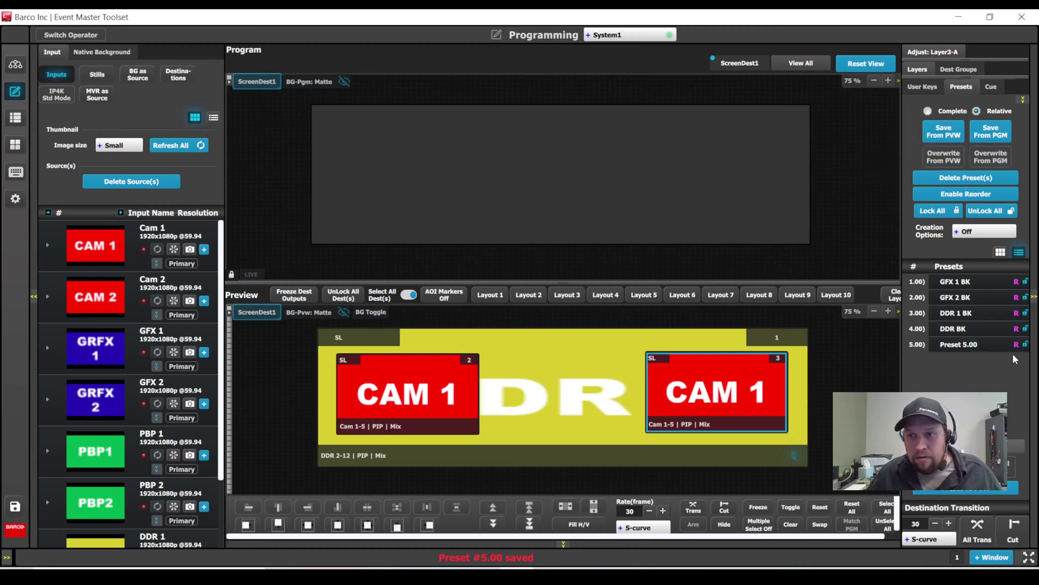
double_click(973, 349)
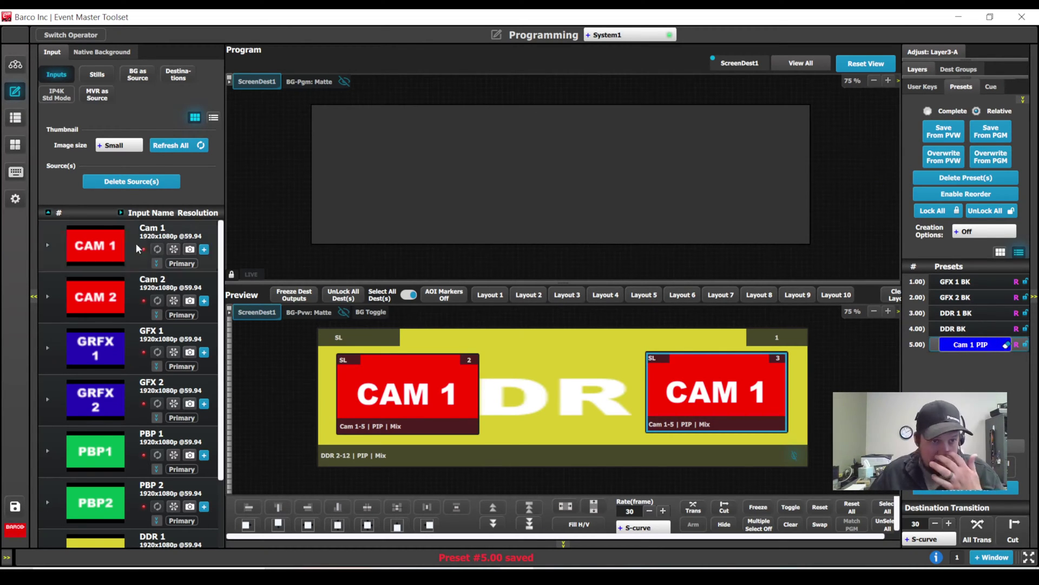
drag(95, 297, 379, 398)
drag(101, 319, 741, 384)
click(987, 139)
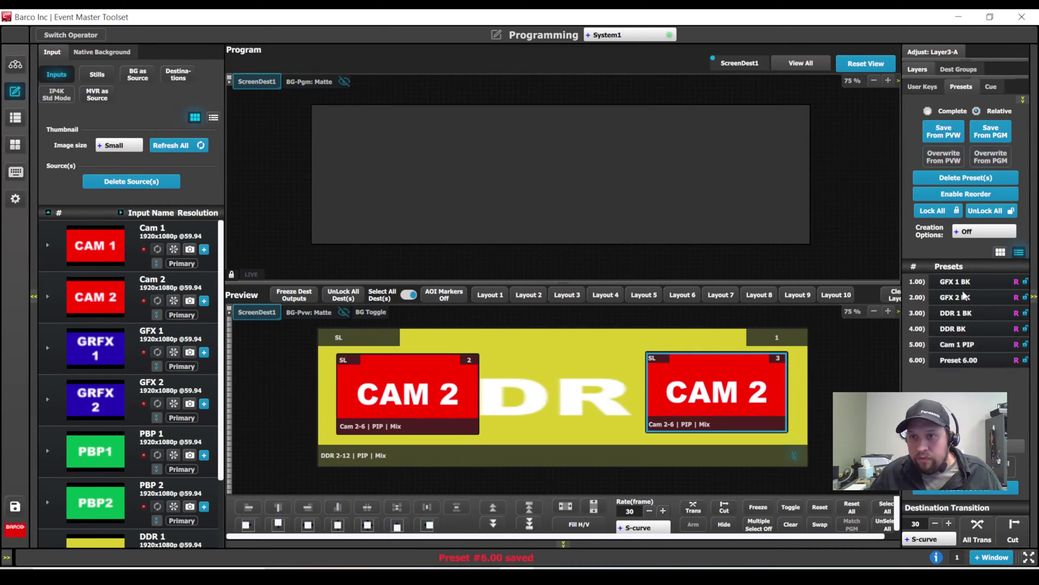
double_click(974, 361)
text(Cam 2 PIP)
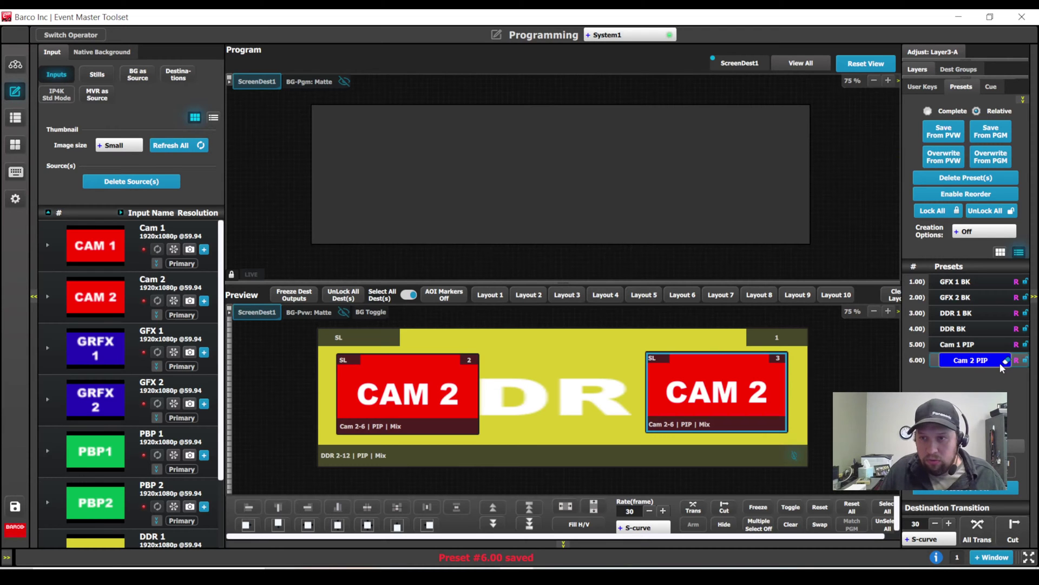
key(Return)
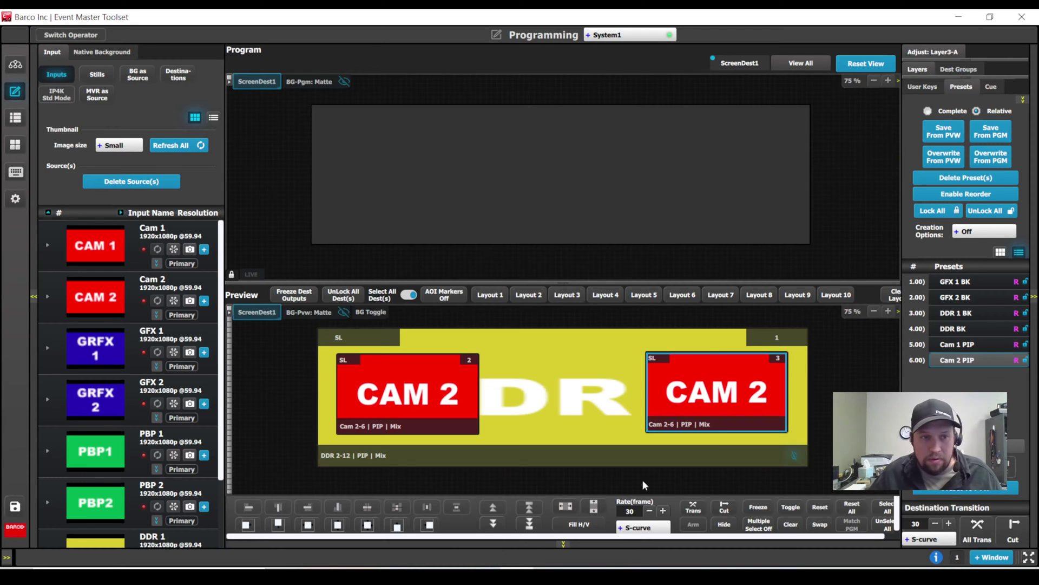
Save PBP1 and PBP2 in the PIP layers as presets 'PBP 1 PIP' and 'PBP 2 PIP'
drag(107, 445, 749, 379)
click(943, 131)
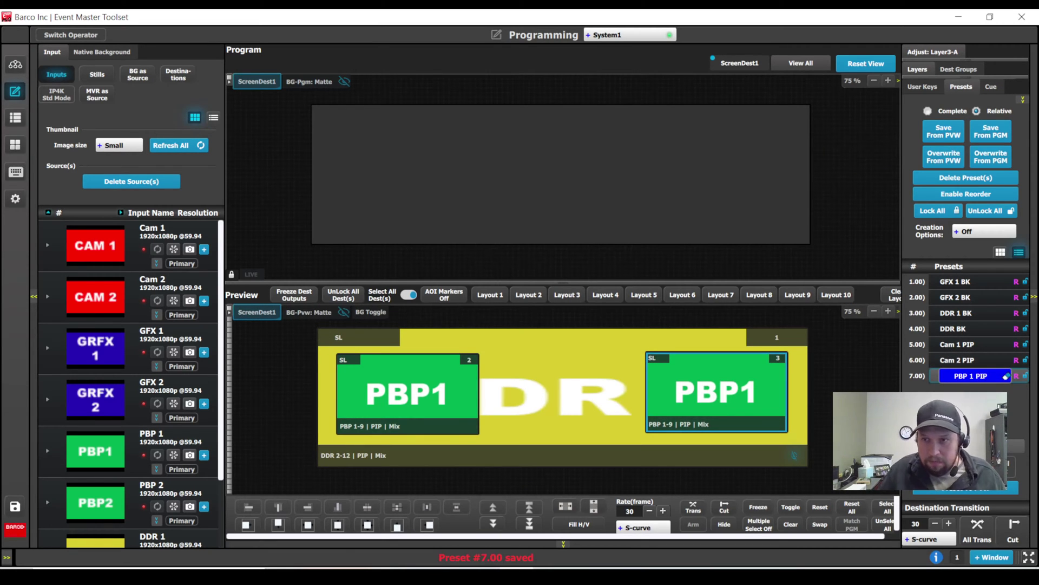
drag(89, 518, 400, 400)
drag(107, 505, 725, 396)
click(944, 131)
double_click(996, 390)
text(PBP 2 PIP)
key(Return)
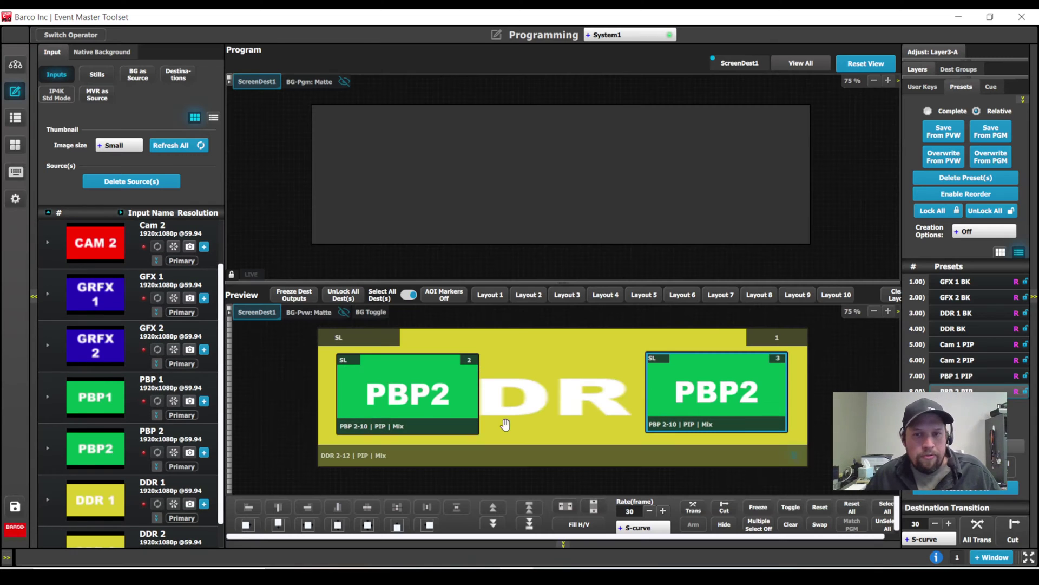
Clear both PBP2 windows, leaving only DDR 2, and save that look as preset 9.00
click(448, 398)
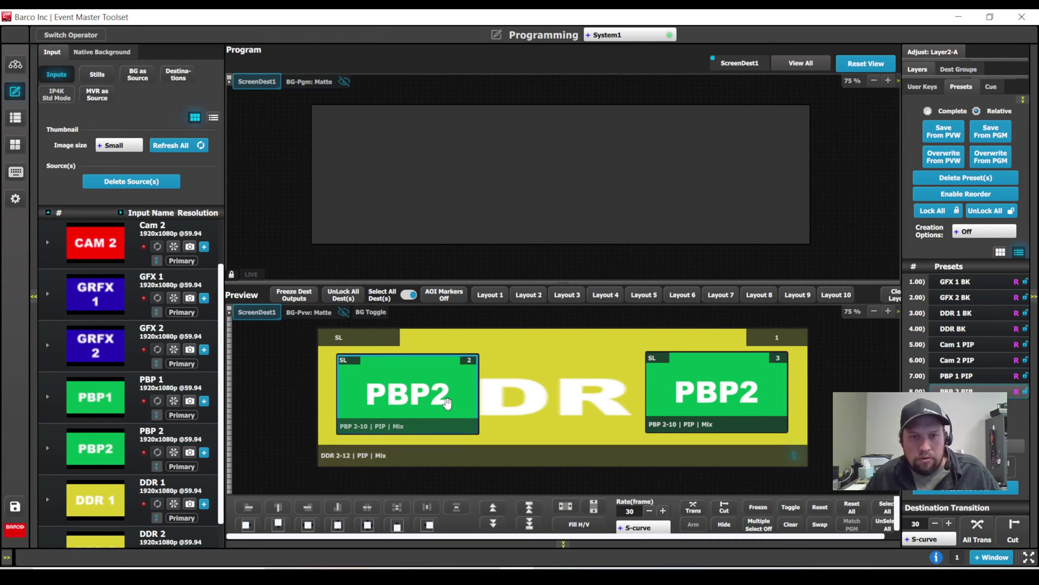
click(793, 525)
click(793, 525)
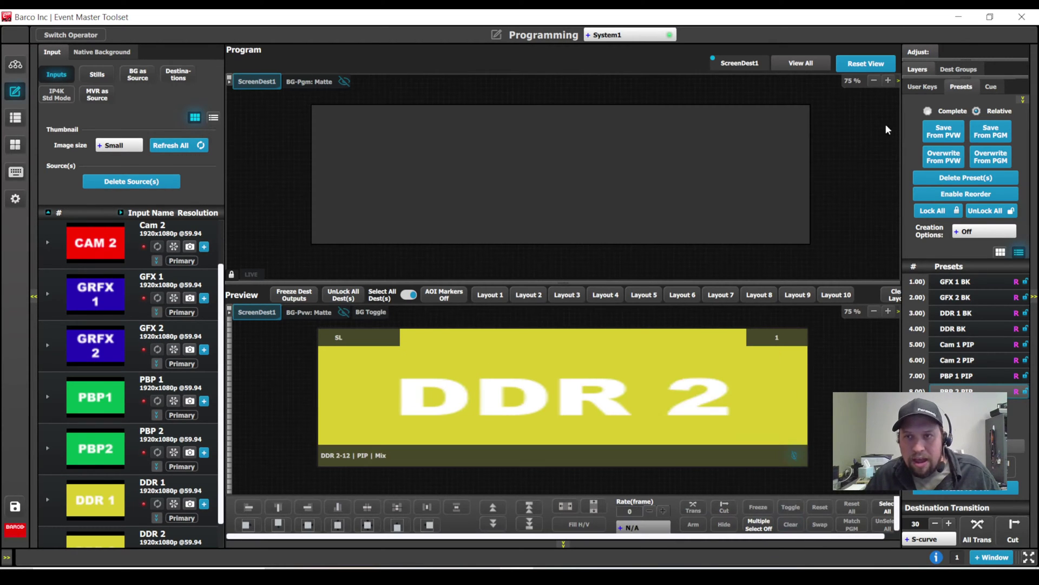
click(918, 70)
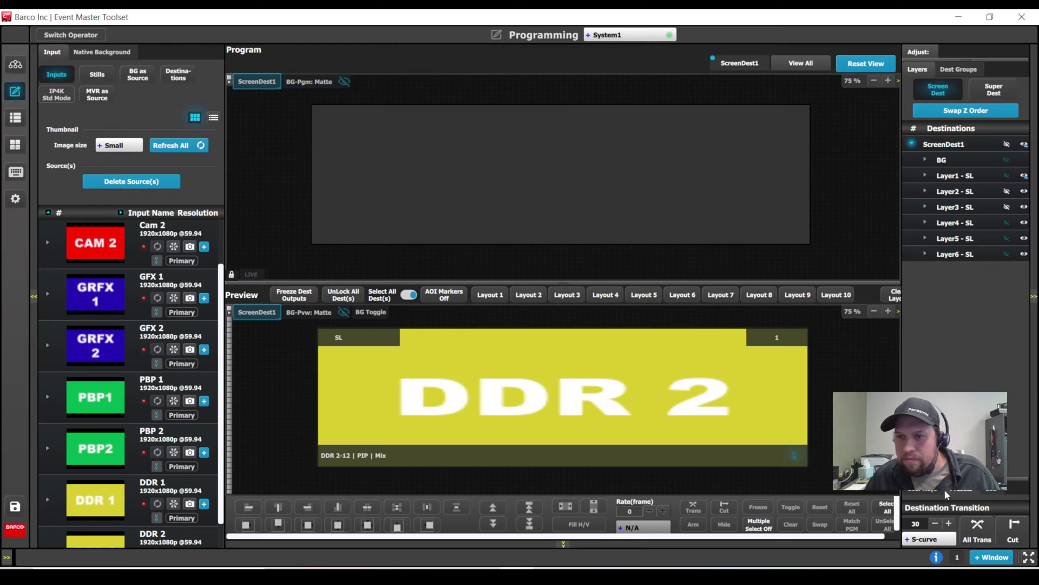
click(961, 490)
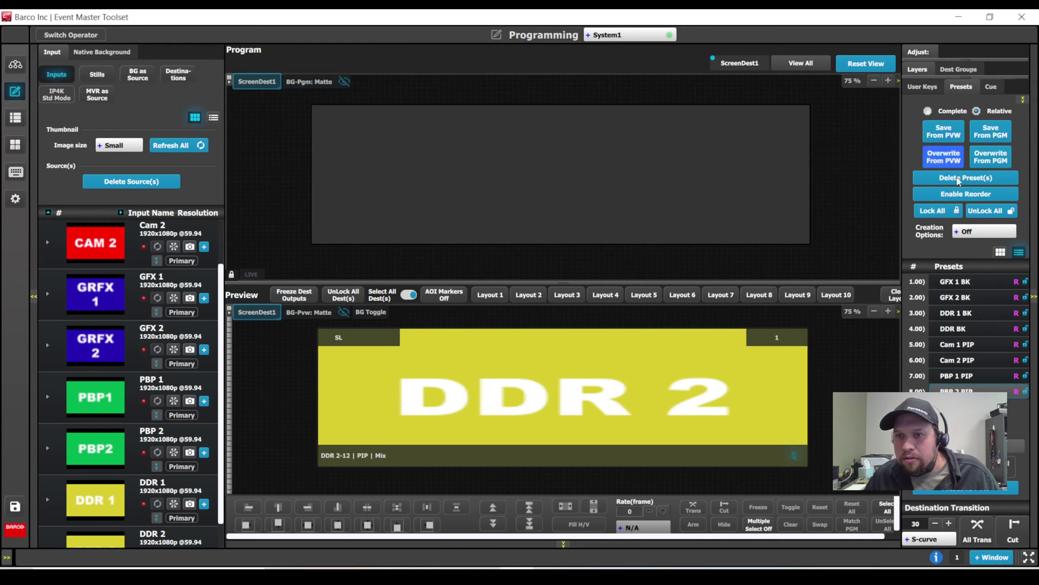
click(1005, 407)
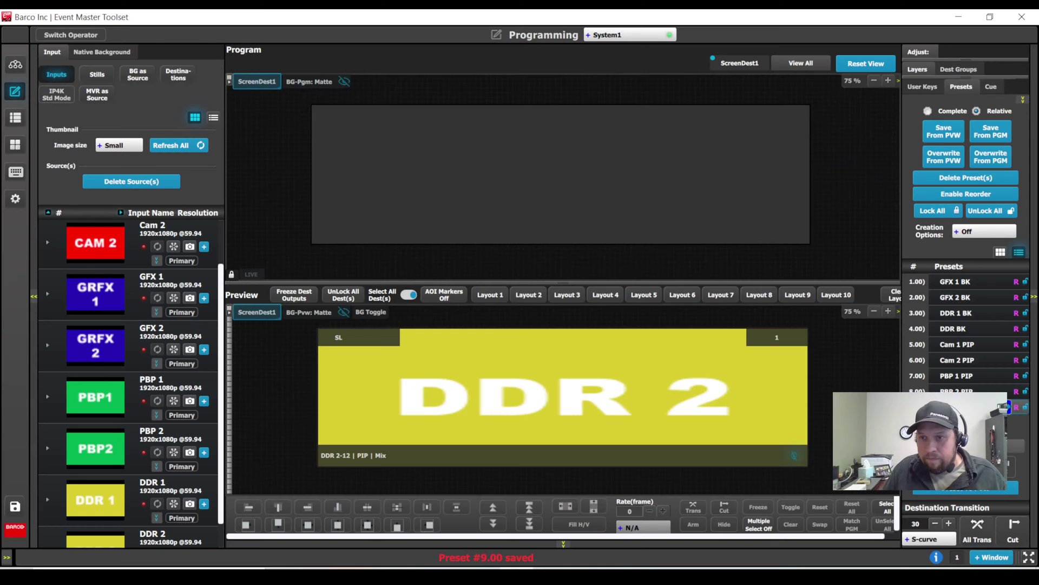
Recall GFX 1 BK, GFX 2 BK, DDR 1 BK and DDR BK, taking each to Program
click(952, 283)
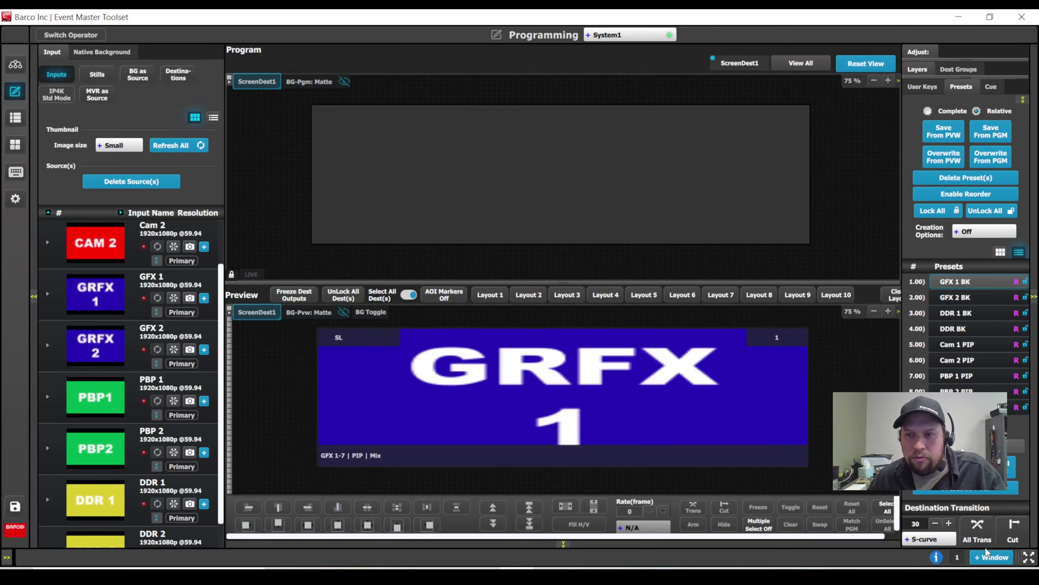
click(980, 528)
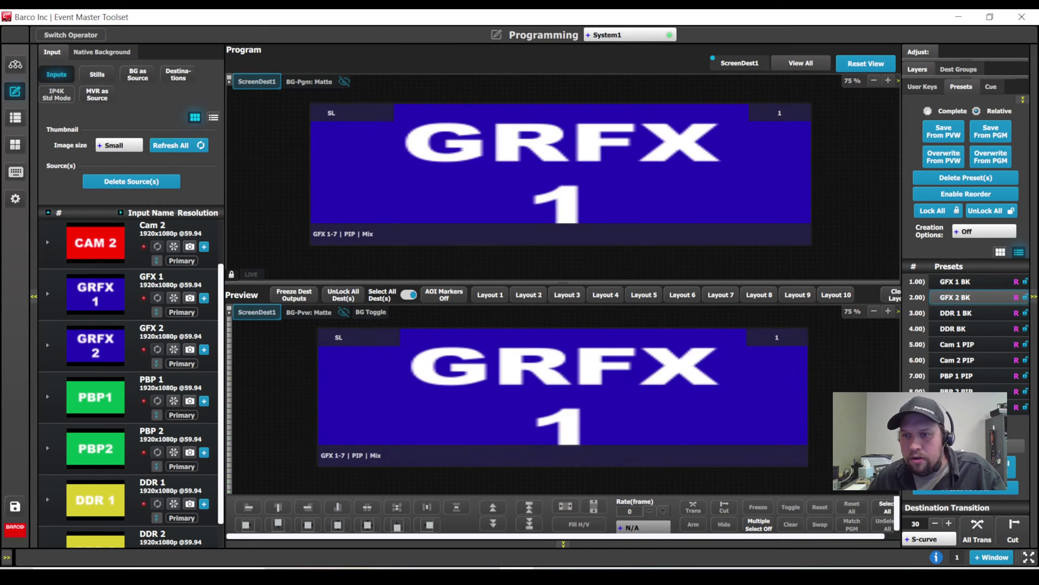
click(977, 528)
click(953, 313)
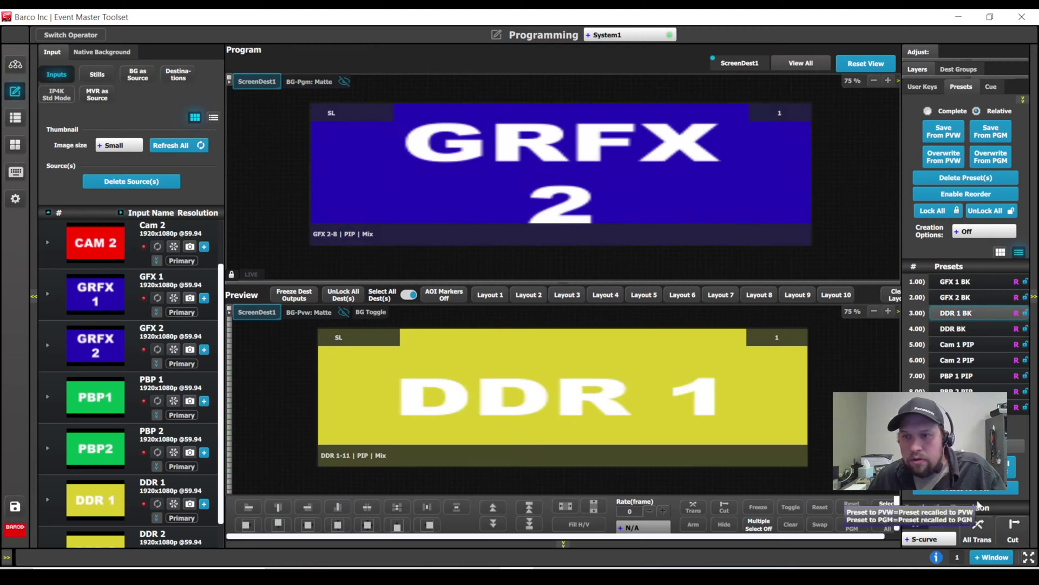
click(979, 520)
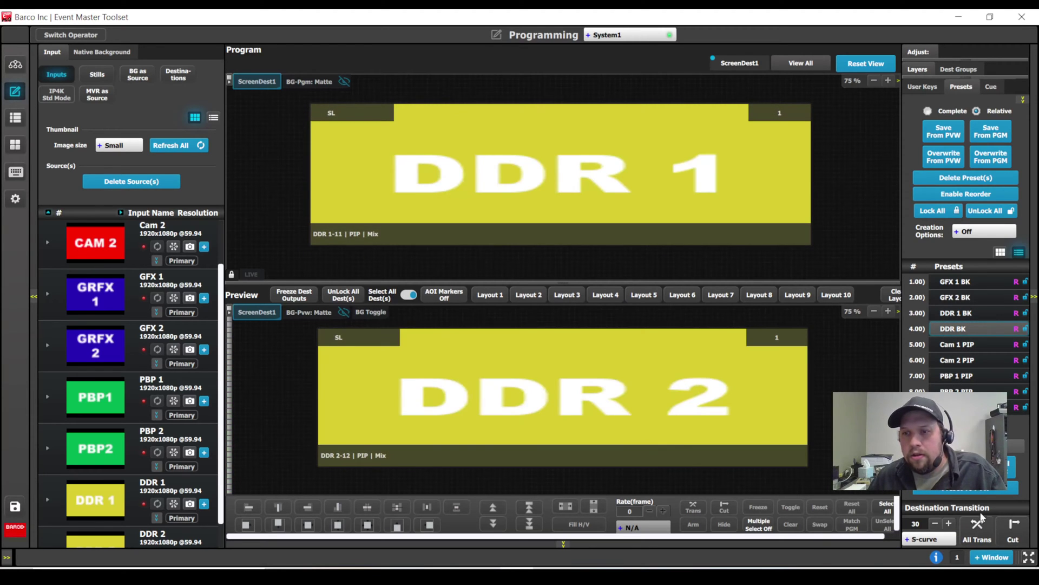
click(980, 523)
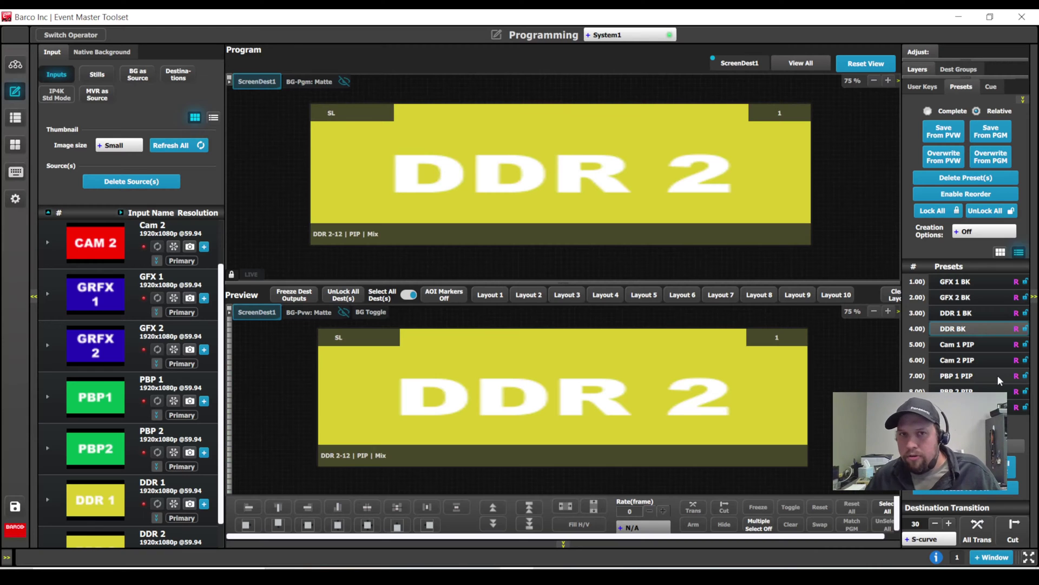
Recall the Cam 2, PBP 1 and PBP 2 PIP presets, taking each to Program with All Trans
click(974, 360)
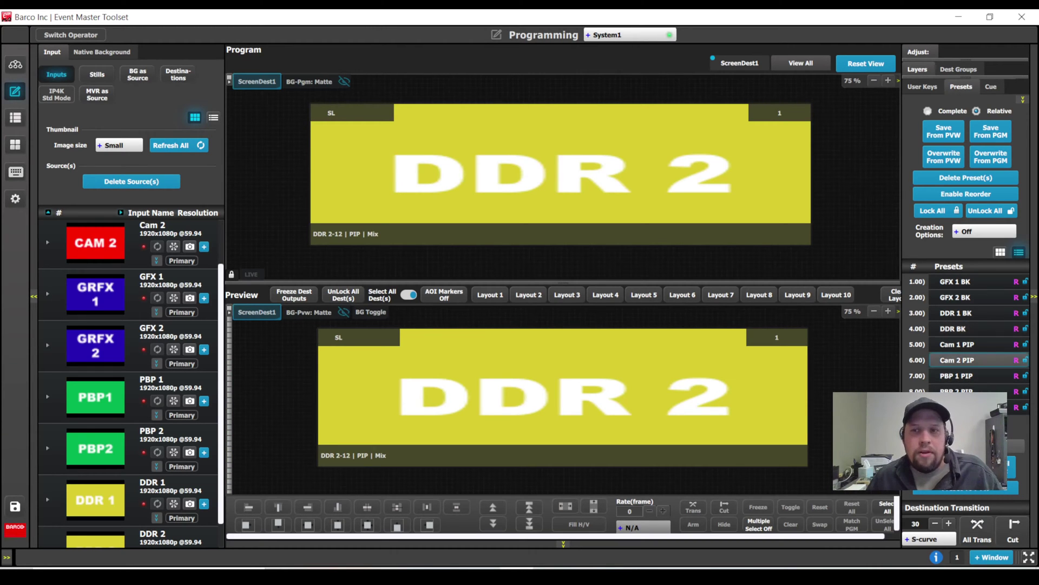
click(979, 525)
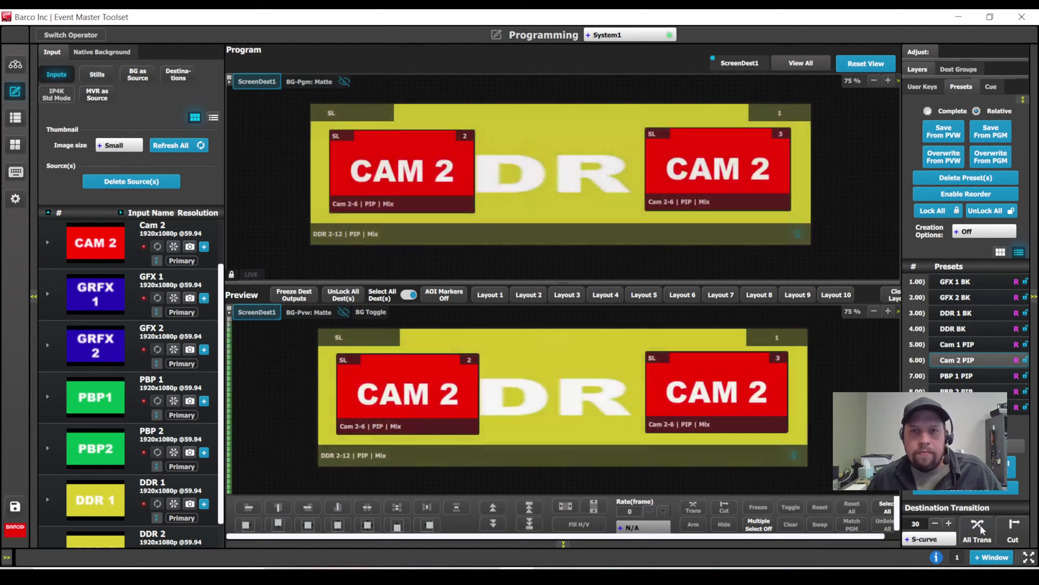
click(973, 380)
click(977, 525)
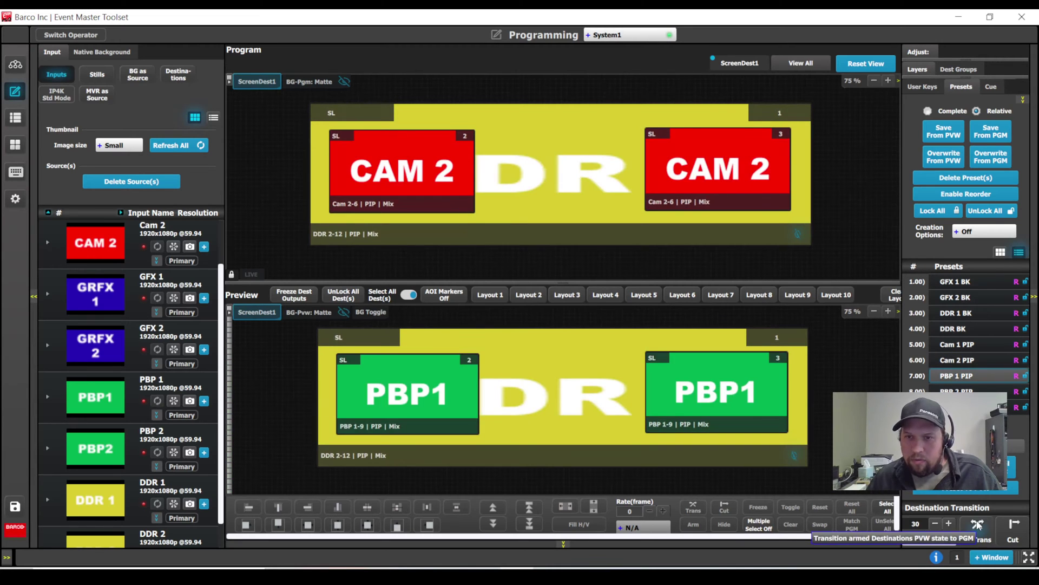
click(973, 391)
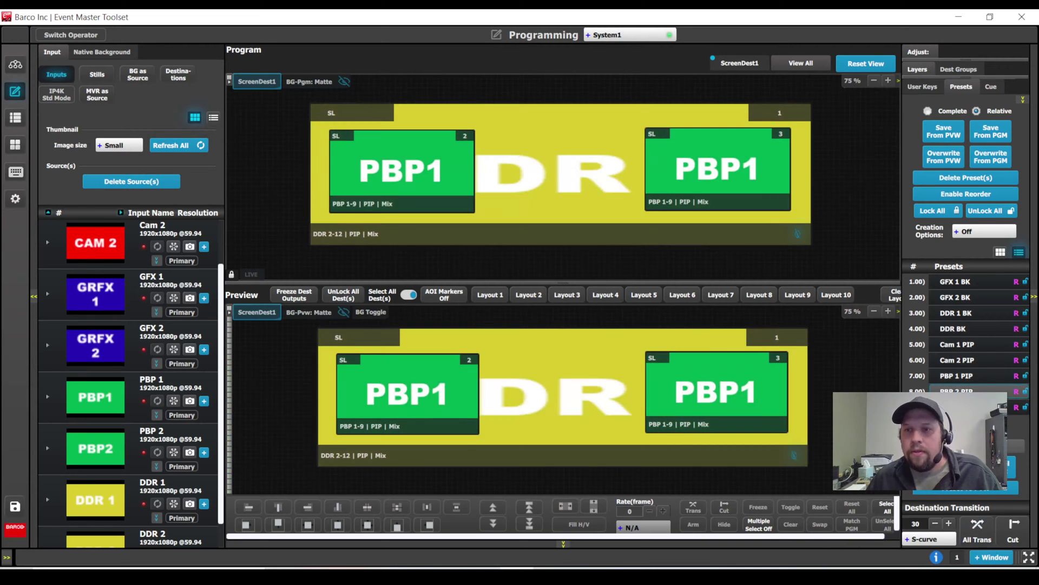
click(978, 527)
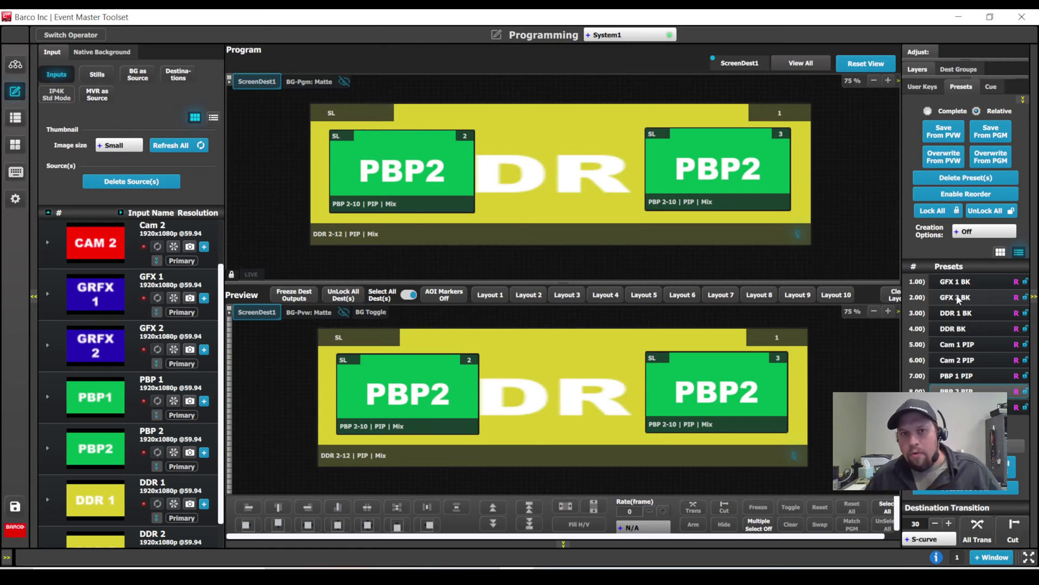
Cycle backgrounds through GFX 2, DDR 1, GFX 1 and DDR 2, then recall the Cam 2 PIP again
click(957, 298)
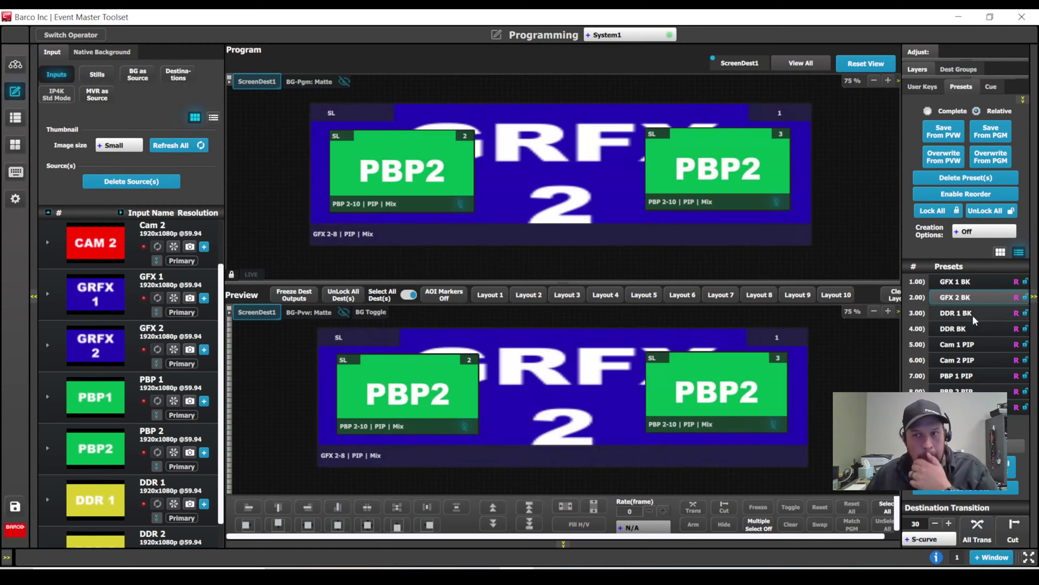
click(961, 313)
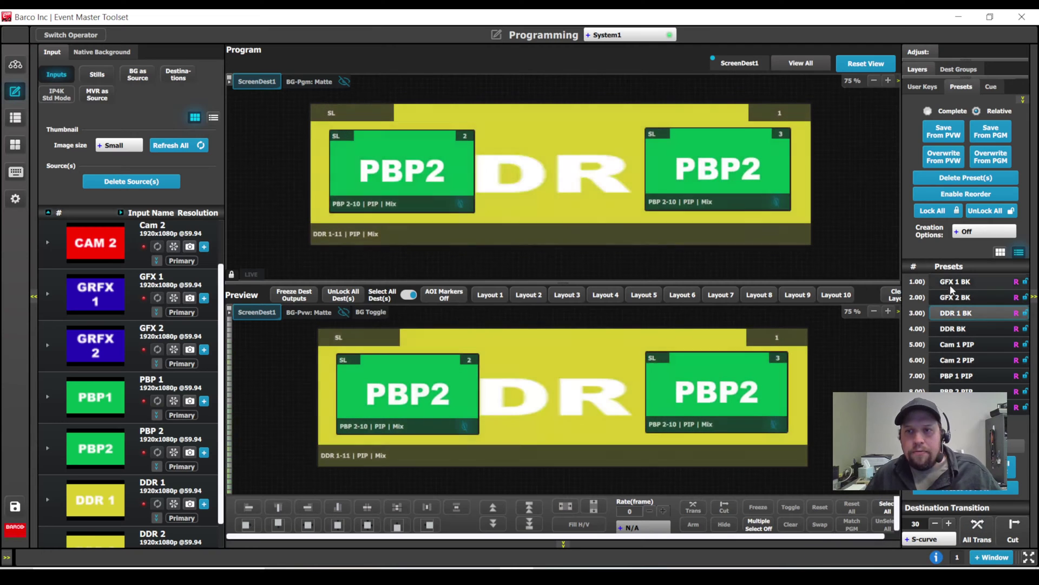
click(955, 282)
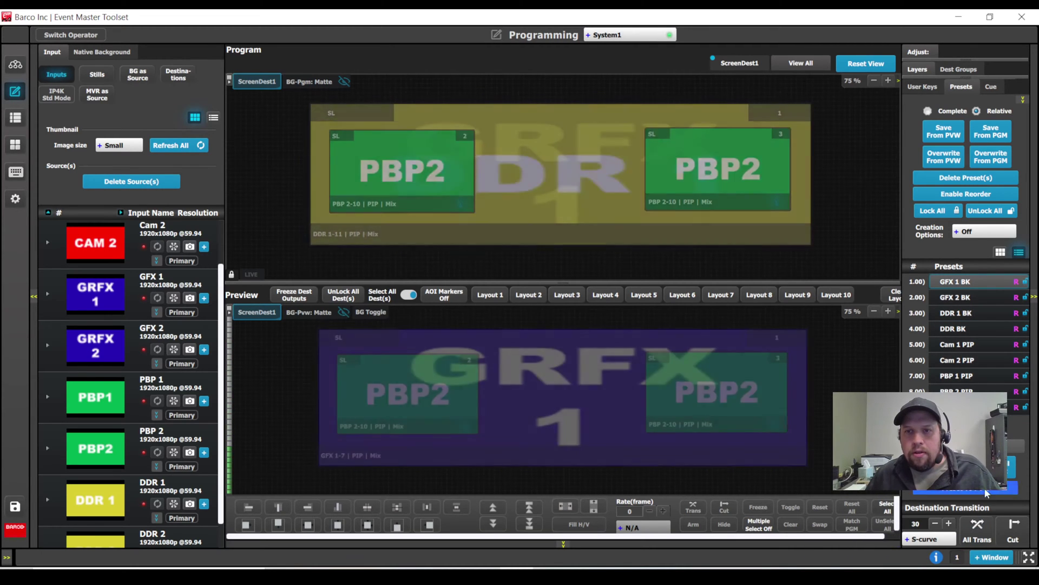
click(952, 328)
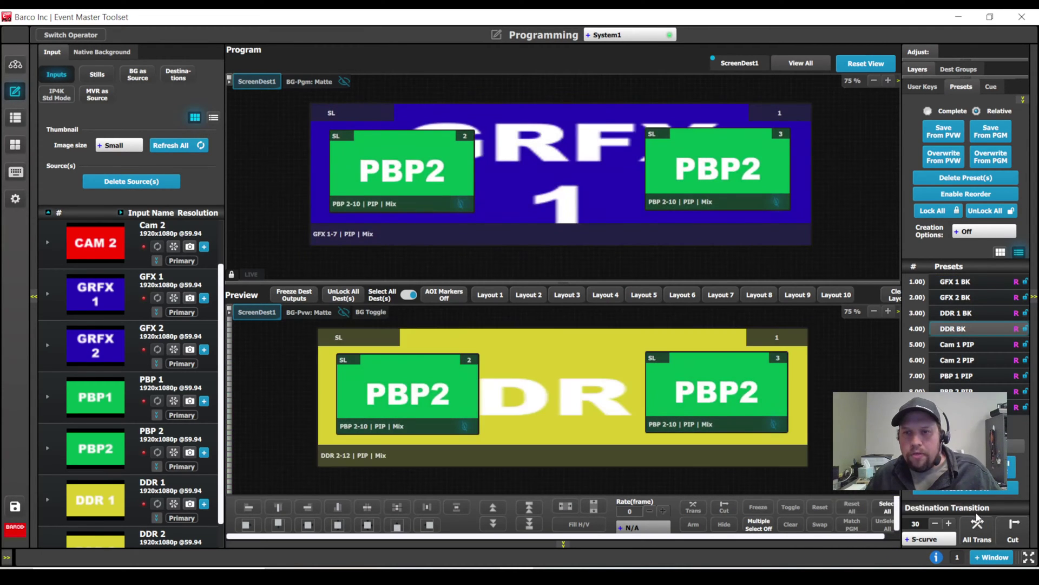
click(955, 390)
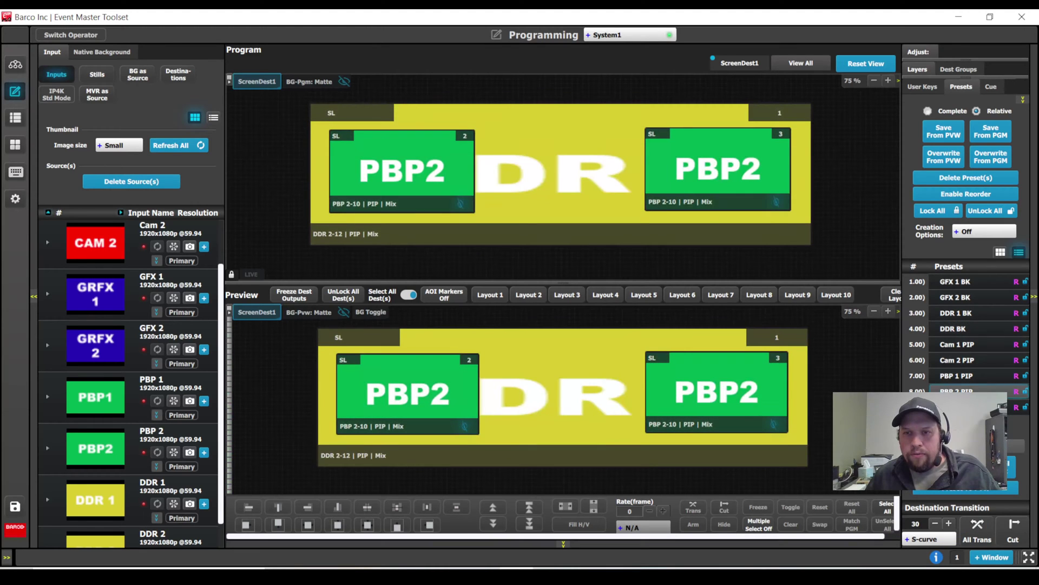
click(956, 360)
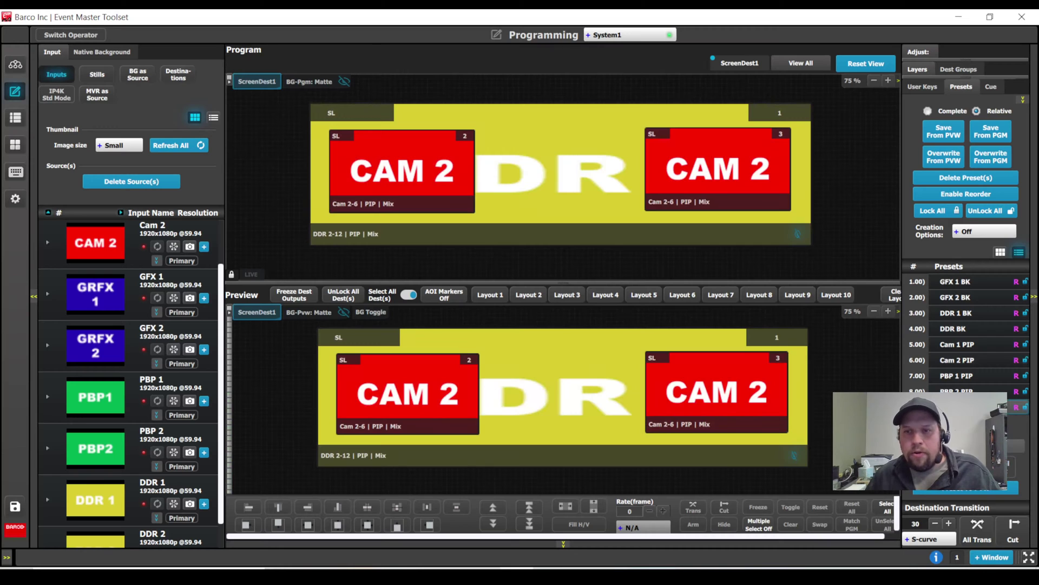
click(953, 314)
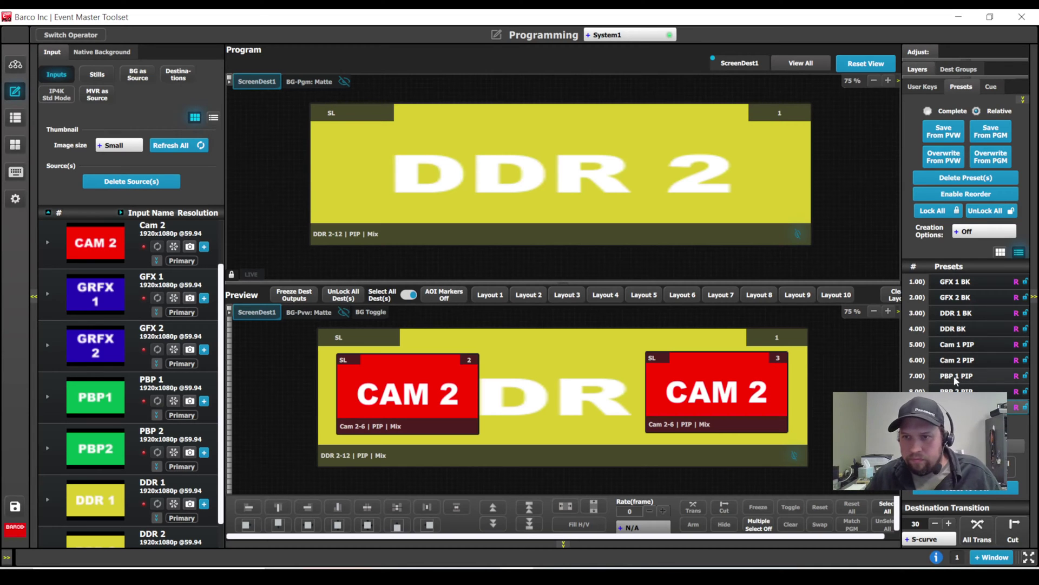
Take GRFX 2 then GRFX 1 backgrounds to Program, then load Cam 1 PIP windows into Preview
click(964, 300)
click(977, 528)
click(978, 528)
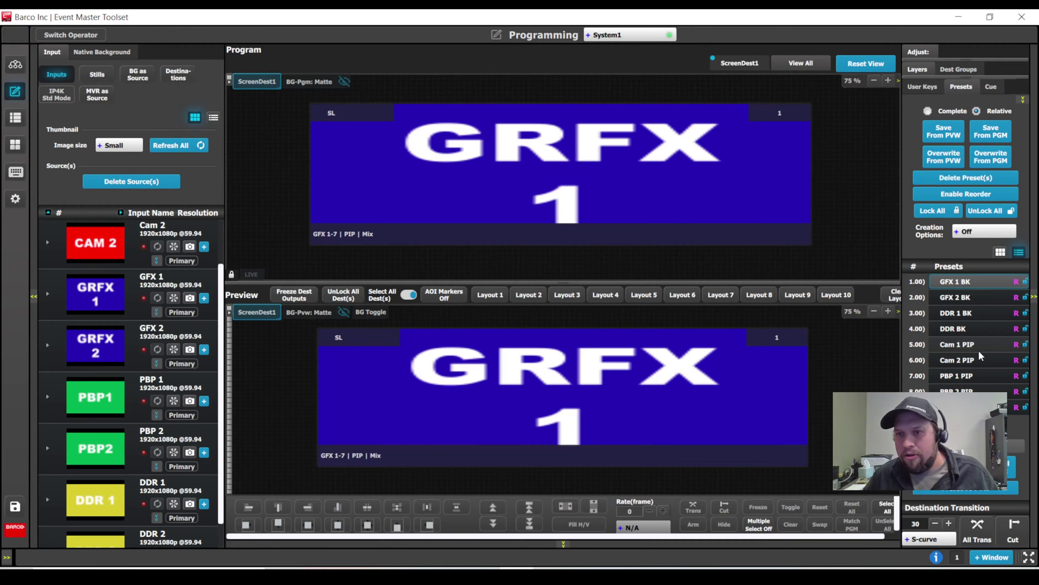
click(978, 346)
double_click(965, 347)
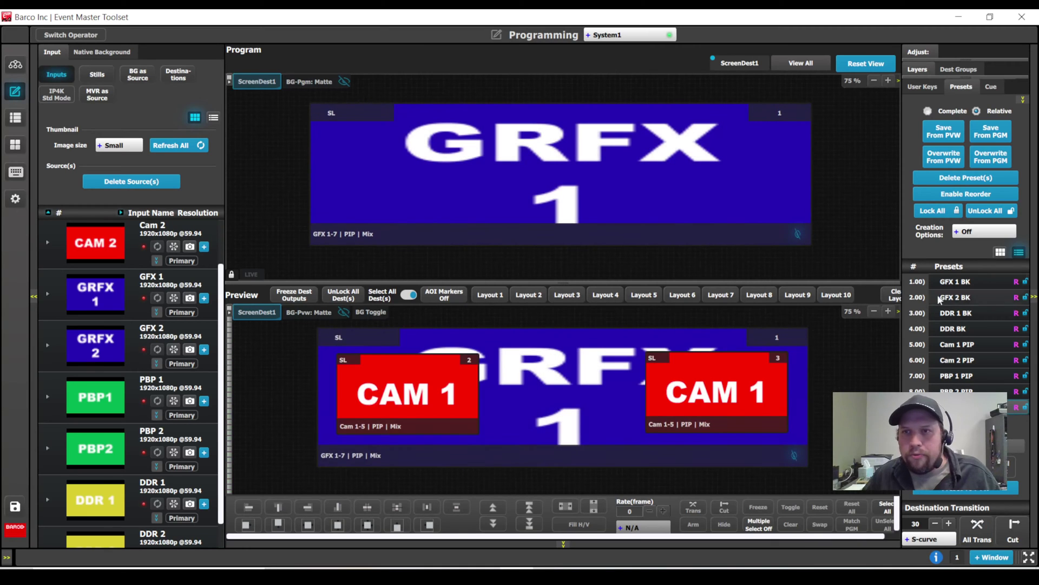
Switch the Adjust panel to ScreenDest1's layer list (BG and Layer1–Layer6)
click(917, 69)
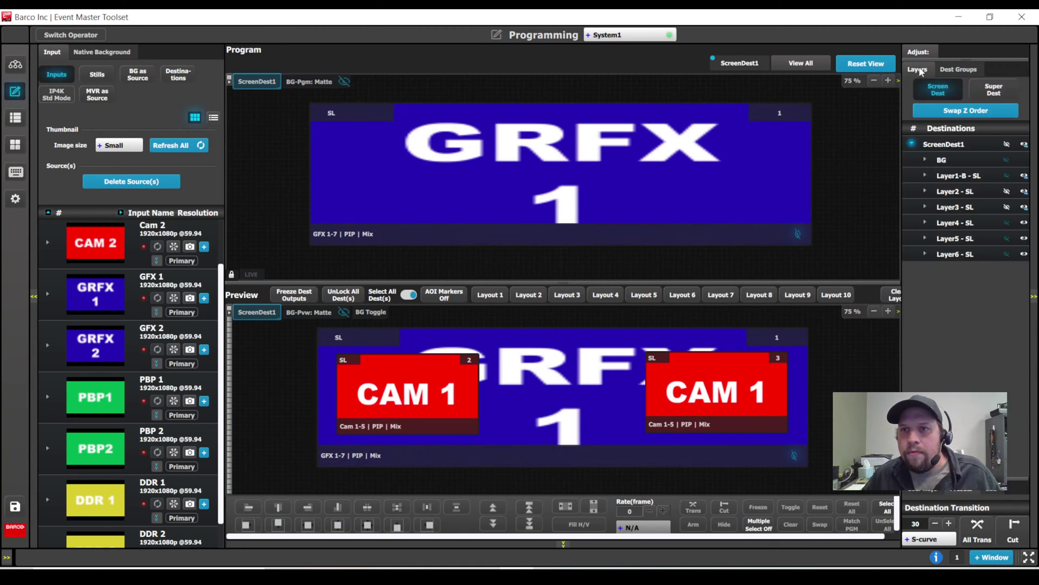